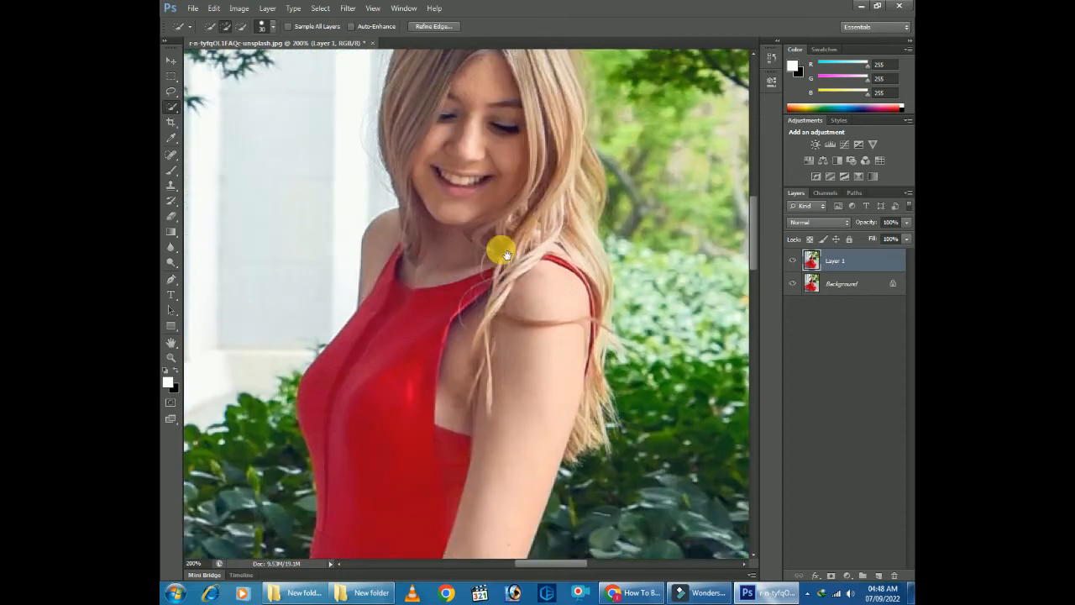
Quick-select the woman's hair, upper body and arm, and the front and far side of her red skirt
mouse_move(427, 461)
mouse_down()
mouse_move(395, 318)
mouse_move(412, 439)
mouse_move(392, 526)
mouse_move(506, 135)
mouse_up()
drag(453, 240, 379, 486)
mouse_move(563, 419)
mouse_down()
mouse_move(615, 477)
mouse_move(535, 121)
mouse_up()
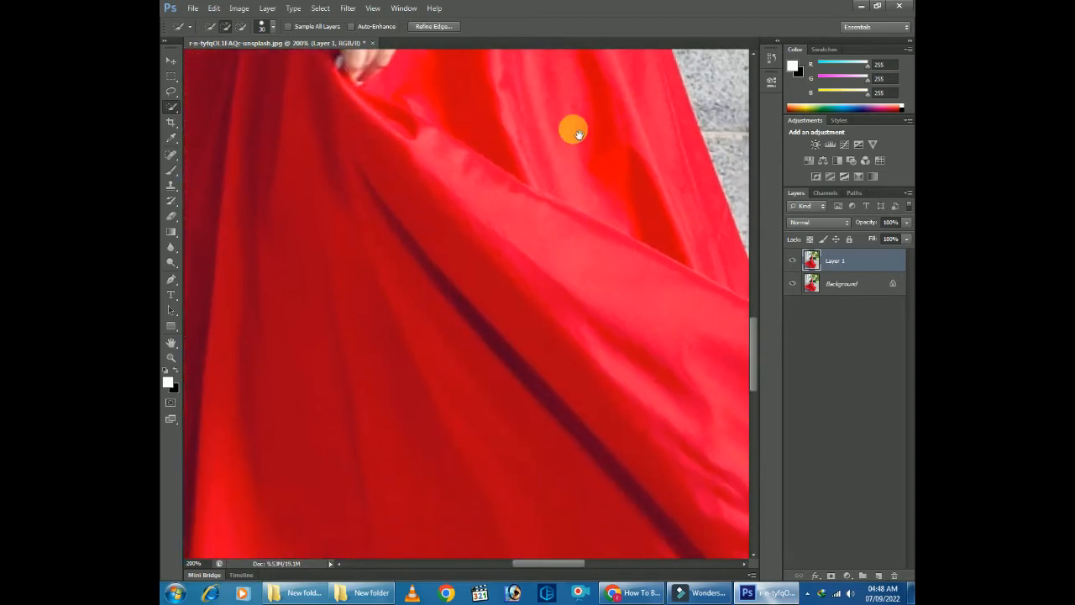
mouse_move(449, 381)
mouse_down()
mouse_move(439, 417)
mouse_move(460, 441)
mouse_move(456, 410)
mouse_up()
key(ctrl+minus)
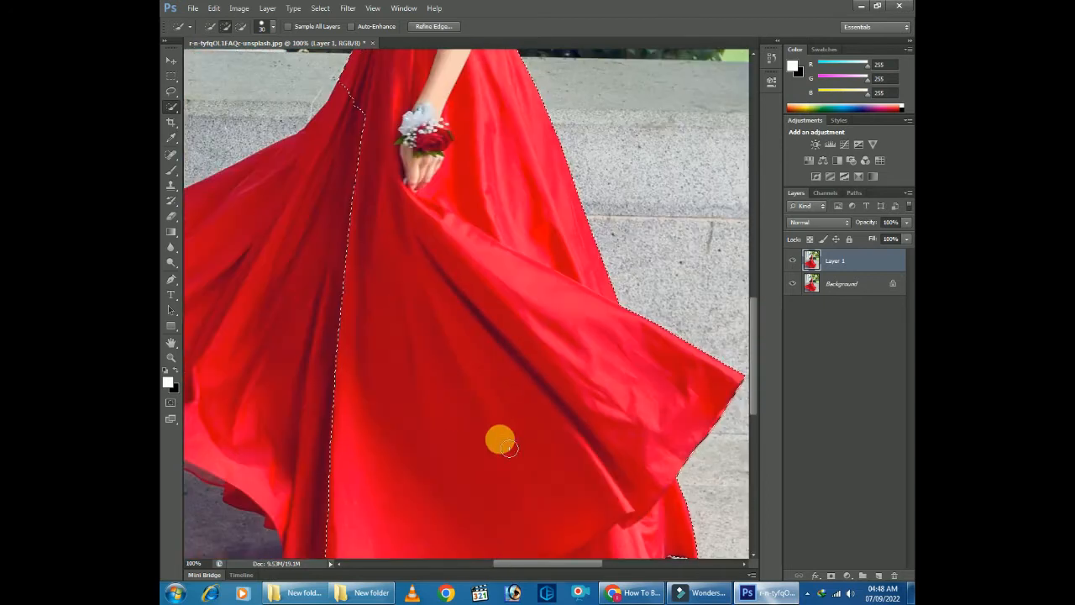
Extend the selection over the rest of the spread red skirt, down to its hem and ruffles
drag(501, 441, 449, 247)
click(591, 333)
drag(366, 304, 525, 389)
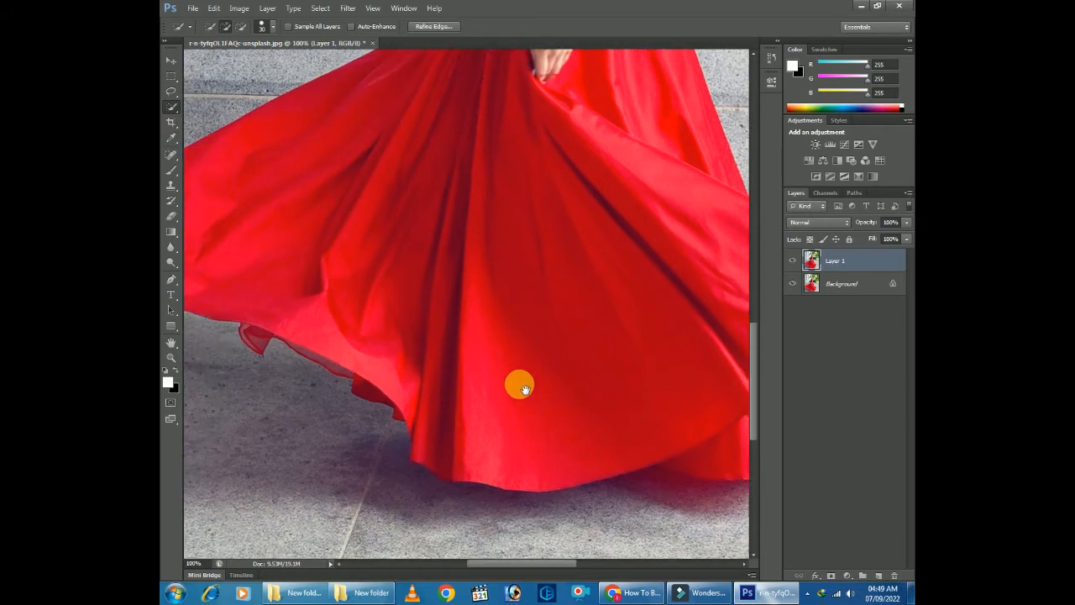
drag(442, 355, 367, 276)
mouse_move(280, 183)
mouse_down()
mouse_move(420, 297)
mouse_move(352, 237)
mouse_up()
drag(389, 405, 461, 451)
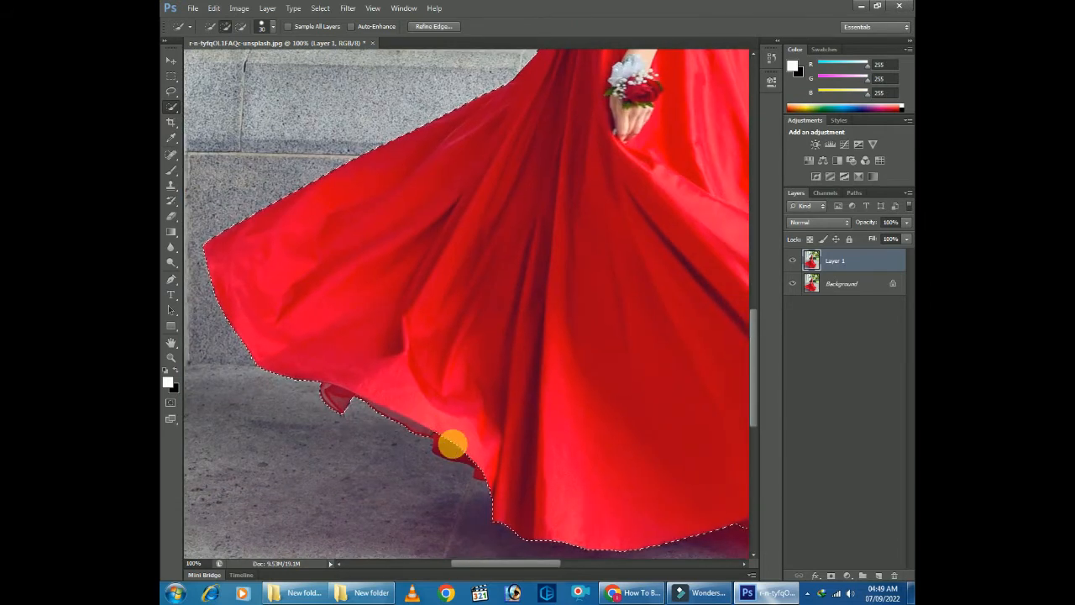
Touch up the selection around the woman's outline, reducing the Quick Selection brush to 10 for the finer edges
drag(561, 269, 483, 397)
key(ctrl+plus)
key(ctrl+plus)
drag(604, 260, 468, 365)
mouse_move(571, 234)
mouse_down()
mouse_move(608, 291)
mouse_move(583, 319)
mouse_up()
drag(506, 190, 513, 249)
key(bracketleft)
key(bracketleft)
key(bracketleft)
key(bracketleft)
drag(628, 409, 631, 424)
drag(528, 288, 600, 499)
mouse_move(589, 97)
mouse_down()
mouse_move(618, 157)
mouse_move(661, 341)
mouse_up()
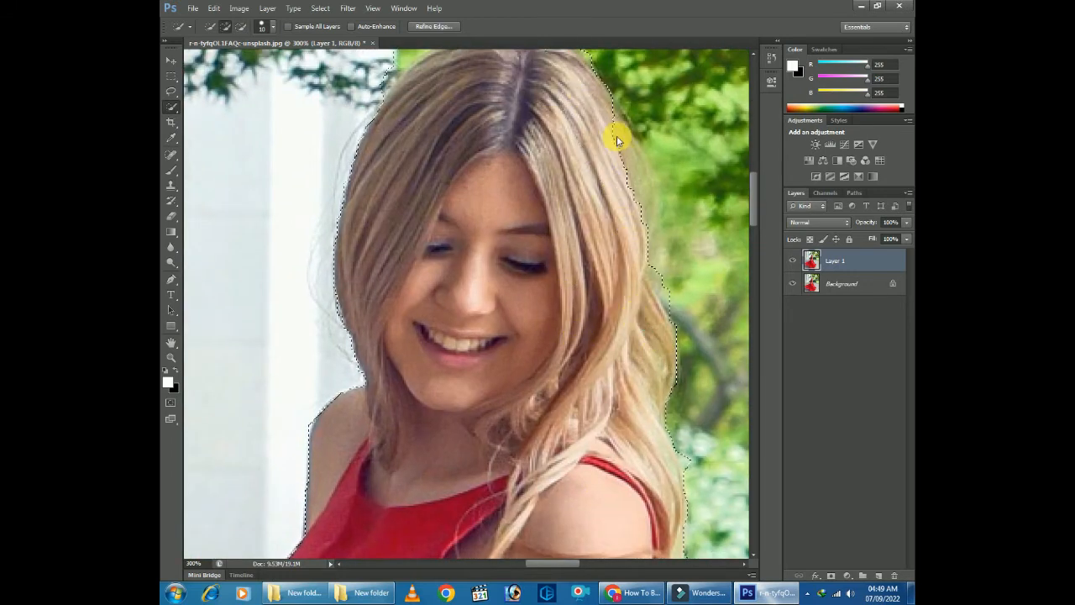
Subtract the stray background above the crown and beside the hair from the selection
drag(545, 257, 537, 318)
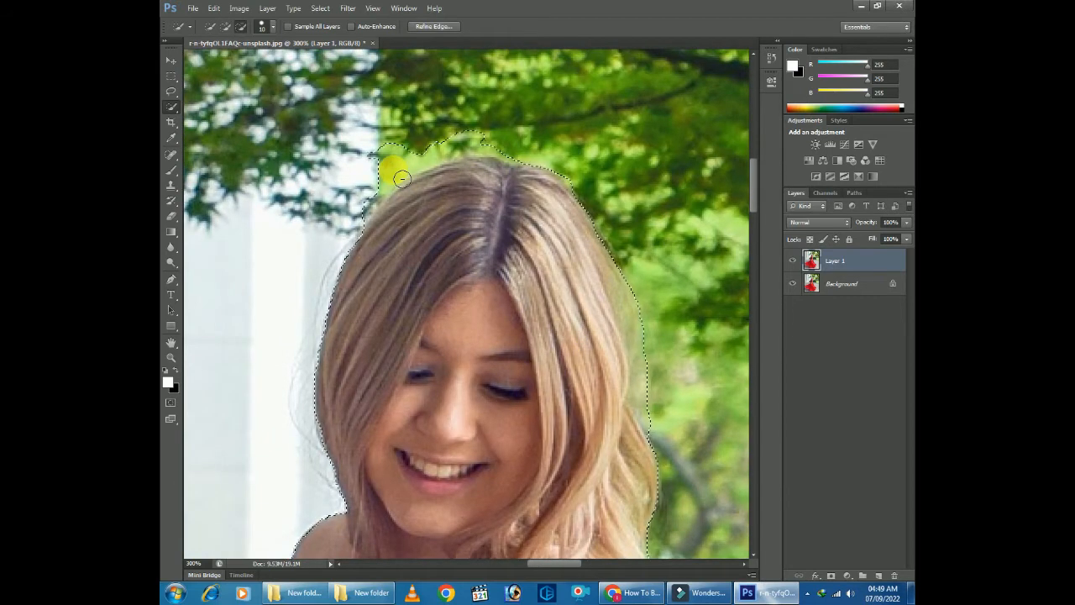
mouse_move(401, 178)
mouse_down()
mouse_move(431, 172)
mouse_move(389, 198)
mouse_move(382, 190)
mouse_move(370, 202)
mouse_move(376, 212)
mouse_move(369, 203)
mouse_move(396, 202)
mouse_move(412, 152)
mouse_move(470, 145)
mouse_up()
mouse_move(585, 184)
mouse_down()
mouse_move(645, 315)
mouse_move(656, 411)
mouse_up()
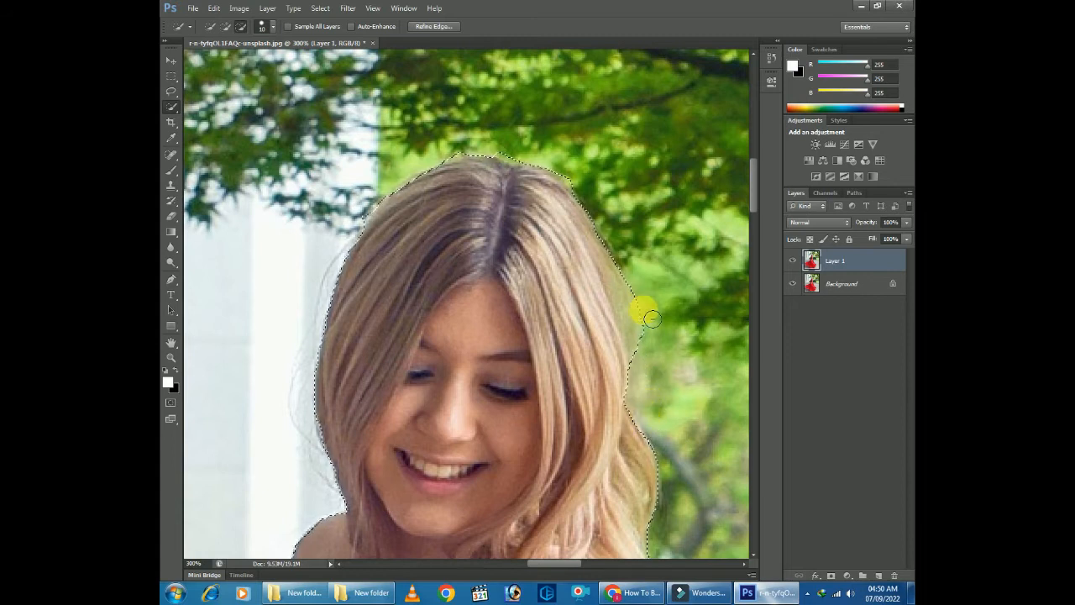
mouse_move(621, 288)
mouse_down()
mouse_move(487, 153)
mouse_move(456, 152)
mouse_up()
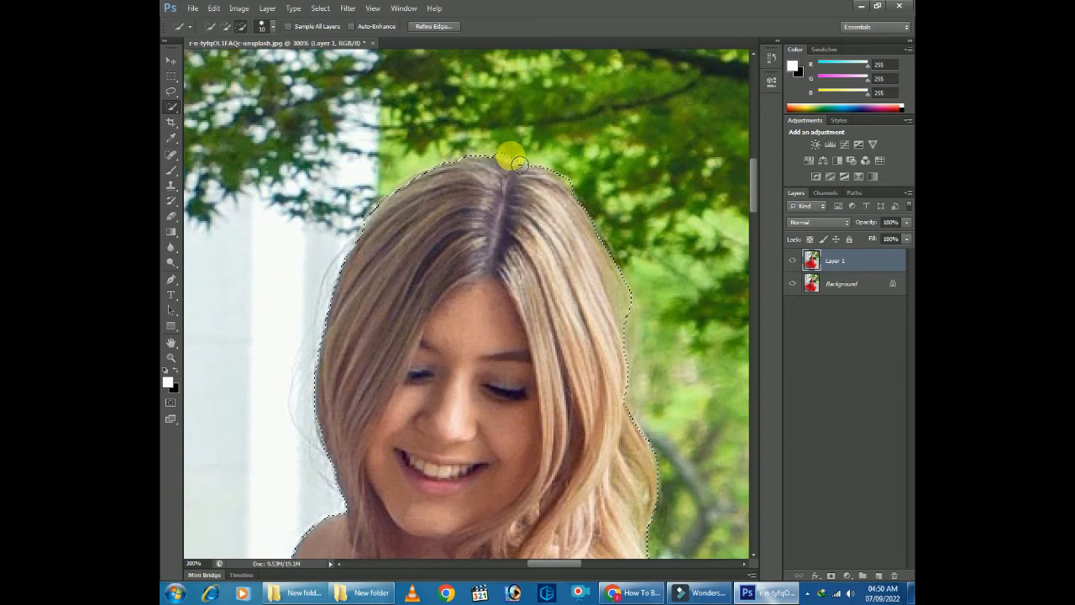
Start Refine Edge and brush along the long outer side of the hair, from the crown down to its ends
click(433, 26)
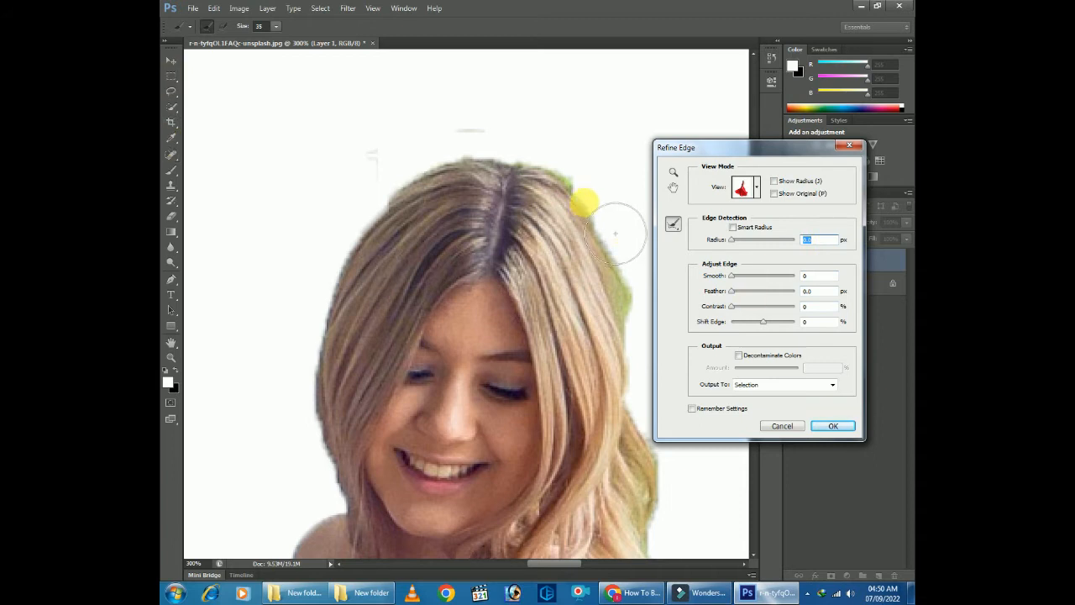
mouse_move(600, 213)
mouse_down()
mouse_move(652, 260)
mouse_move(663, 320)
mouse_move(650, 346)
mouse_move(571, 242)
mouse_move(592, 347)
mouse_move(506, 120)
mouse_move(620, 280)
mouse_move(614, 361)
mouse_move(657, 459)
mouse_move(640, 483)
mouse_up()
mouse_move(592, 398)
mouse_down()
mouse_move(544, 263)
mouse_move(532, 432)
mouse_up()
drag(516, 506, 561, 391)
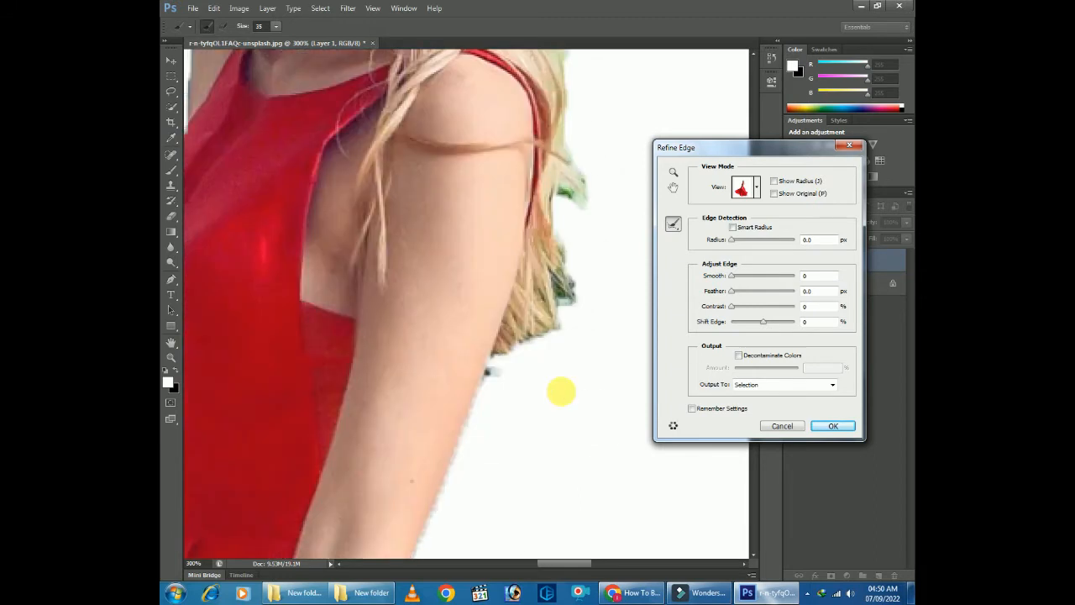
Refine the remaining hair edge near the crown and apply Refine Edge with the output set to Selection
scroll(588, 307, down, 5)
scroll(501, 272, up, 2)
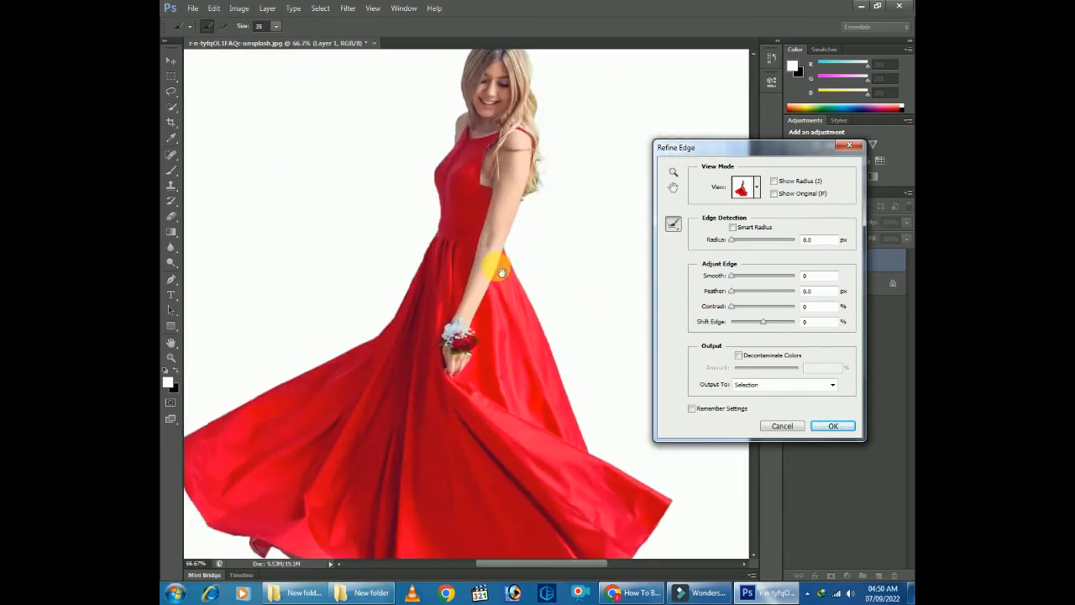
drag(451, 288, 422, 360)
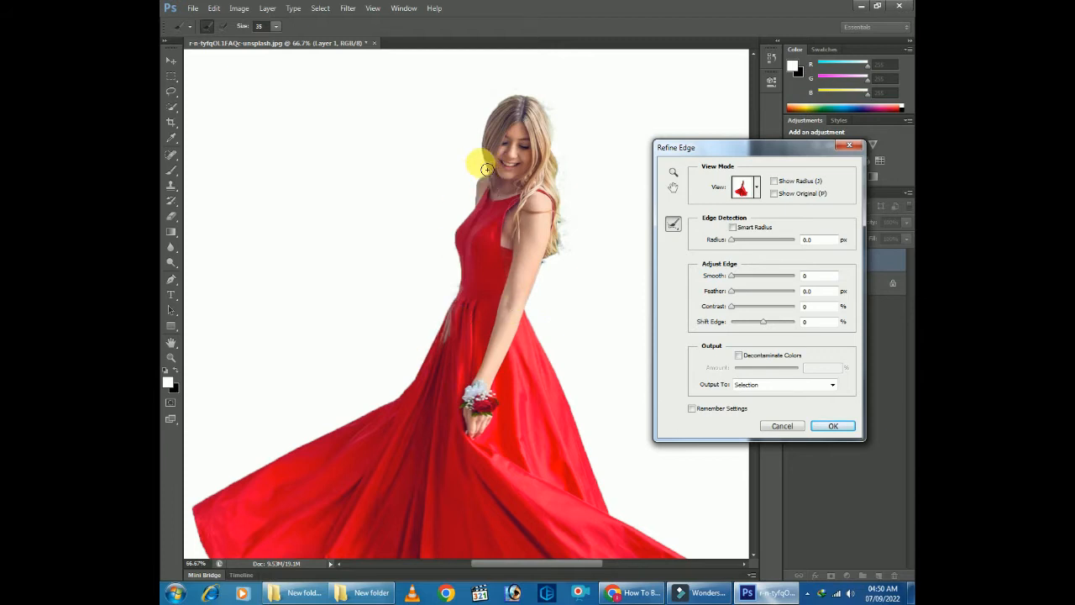
drag(548, 104, 554, 140)
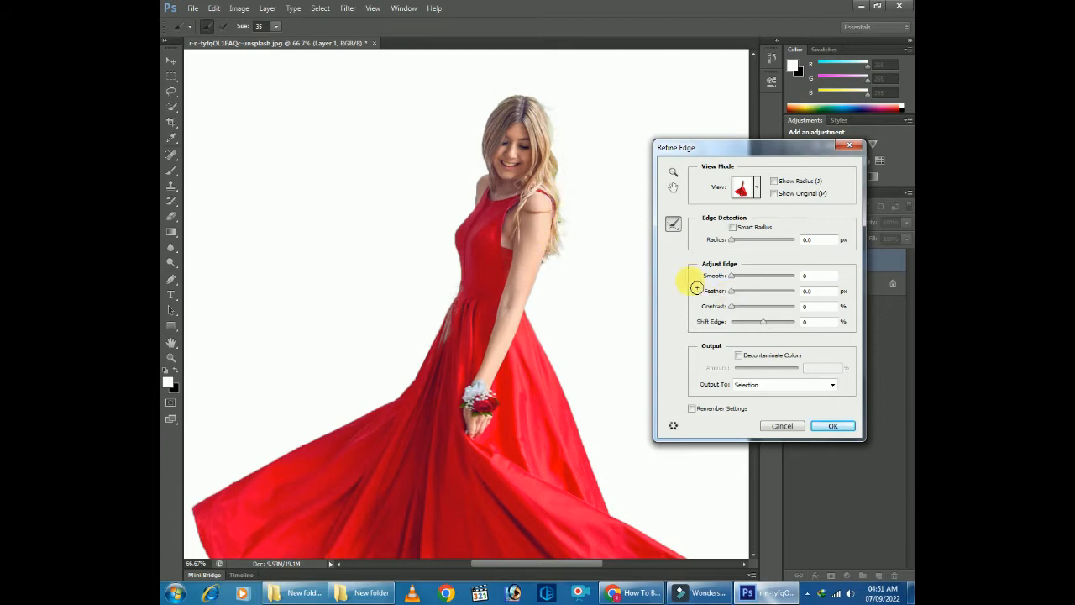
click(843, 430)
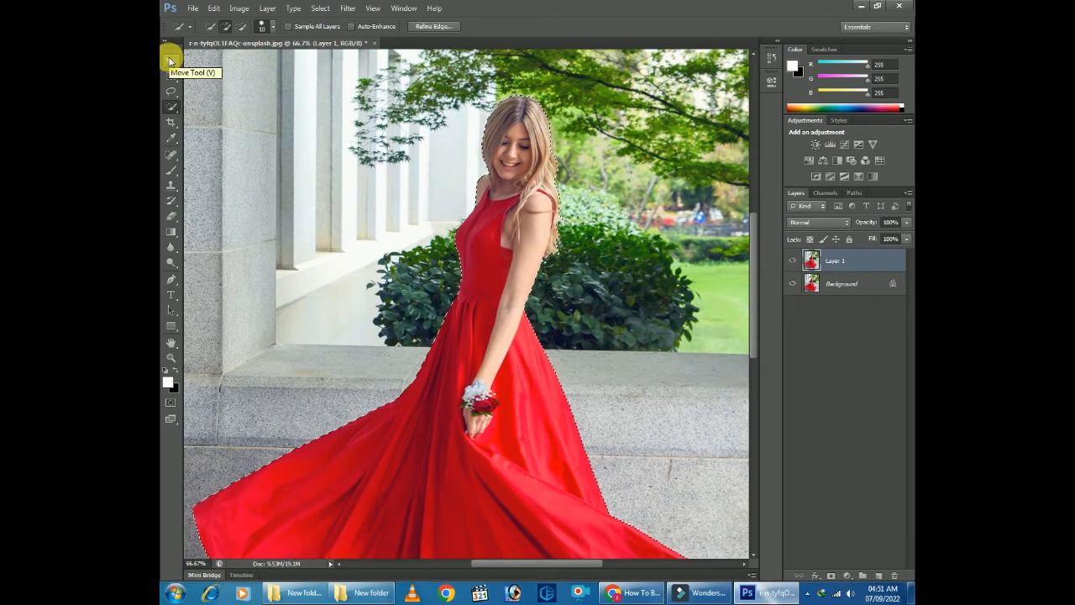
Invert the selection to cover the background and start a Tilt-Shift blur on it
drag(657, 380, 643, 316)
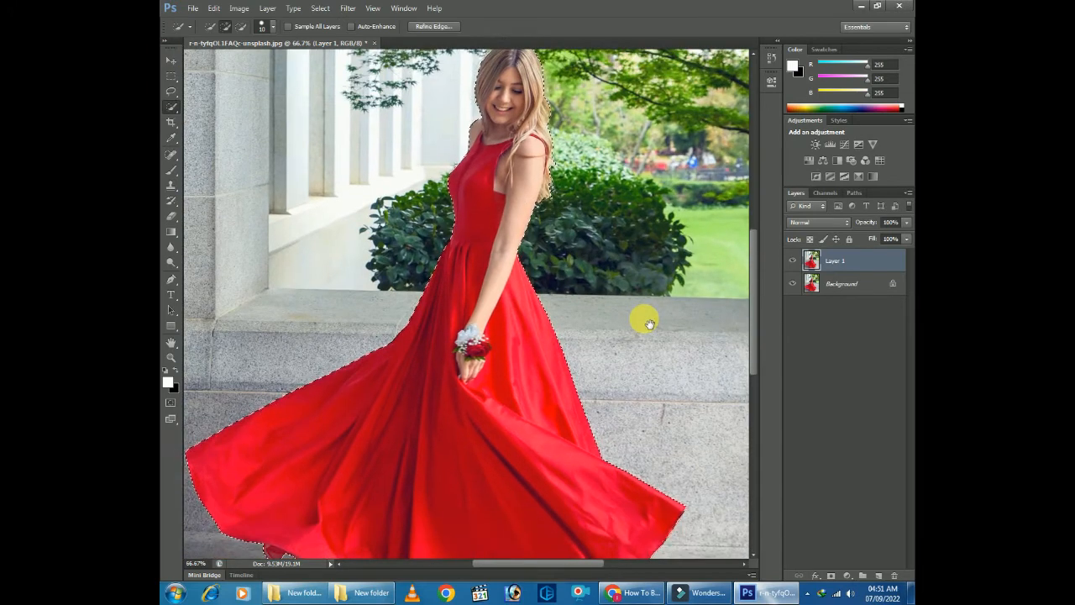
key(ctrl+0)
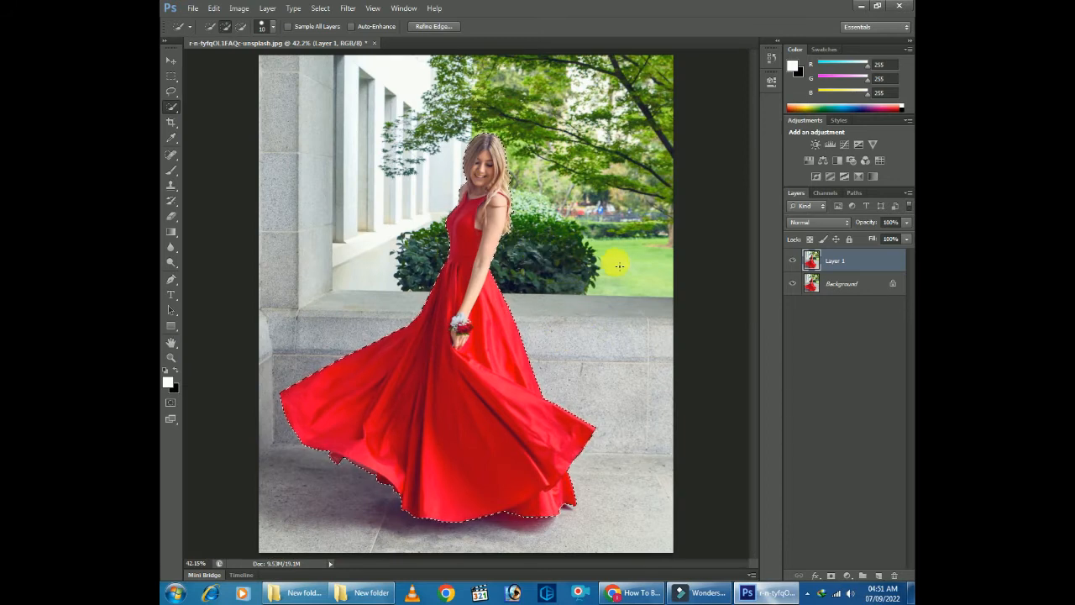
key(ctrl+shift+i)
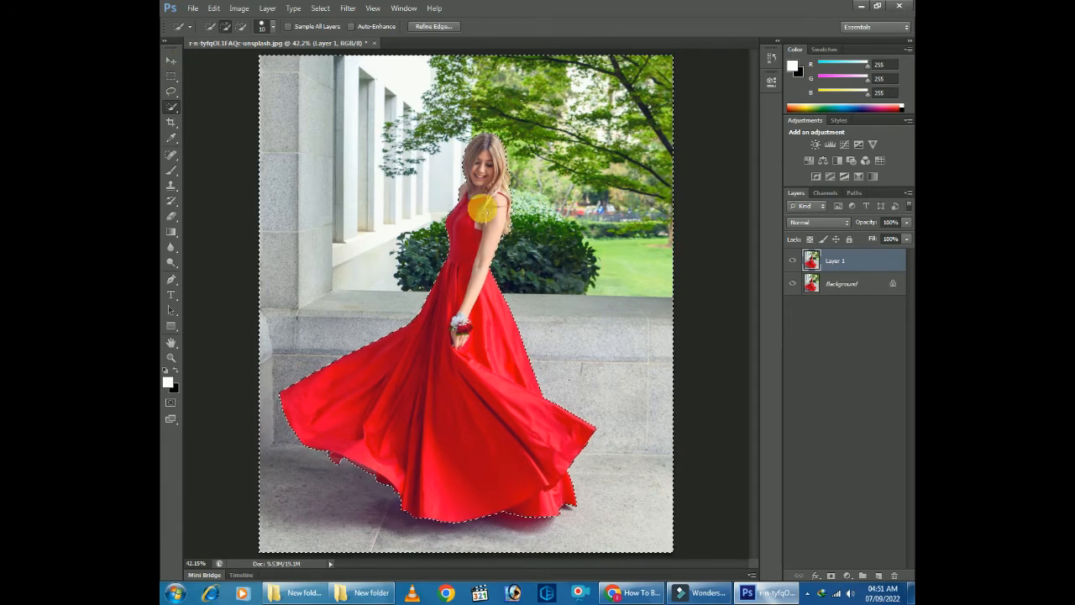
click(347, 8)
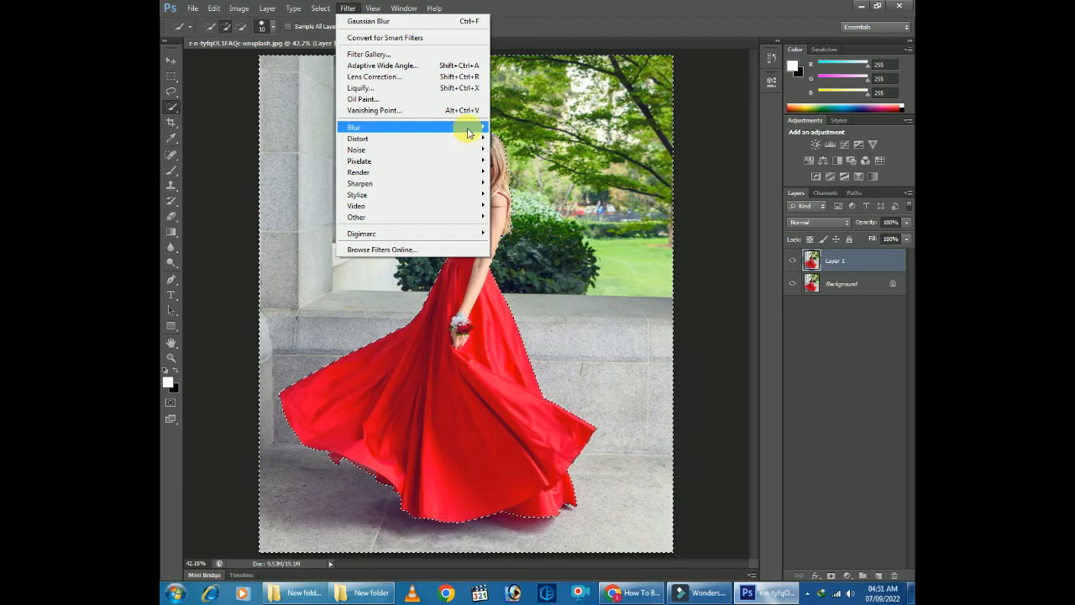
click(527, 149)
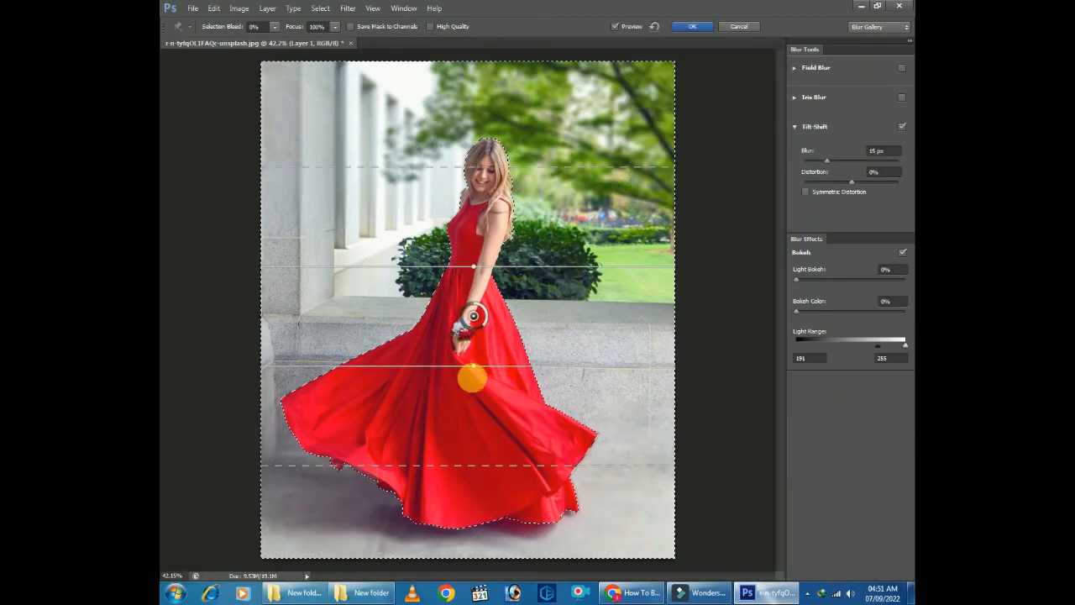
Shift the tilt-shift focus band down to the skirt's hem and adjust its focus and fade lines around the ground
drag(473, 316, 474, 359)
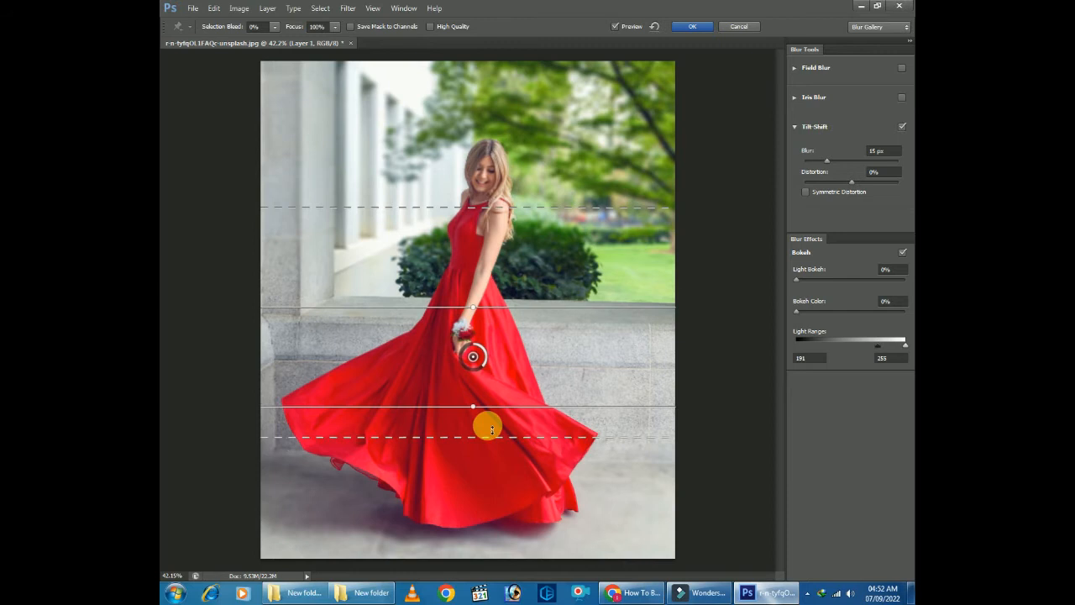
drag(499, 411, 499, 370)
drag(519, 212, 513, 280)
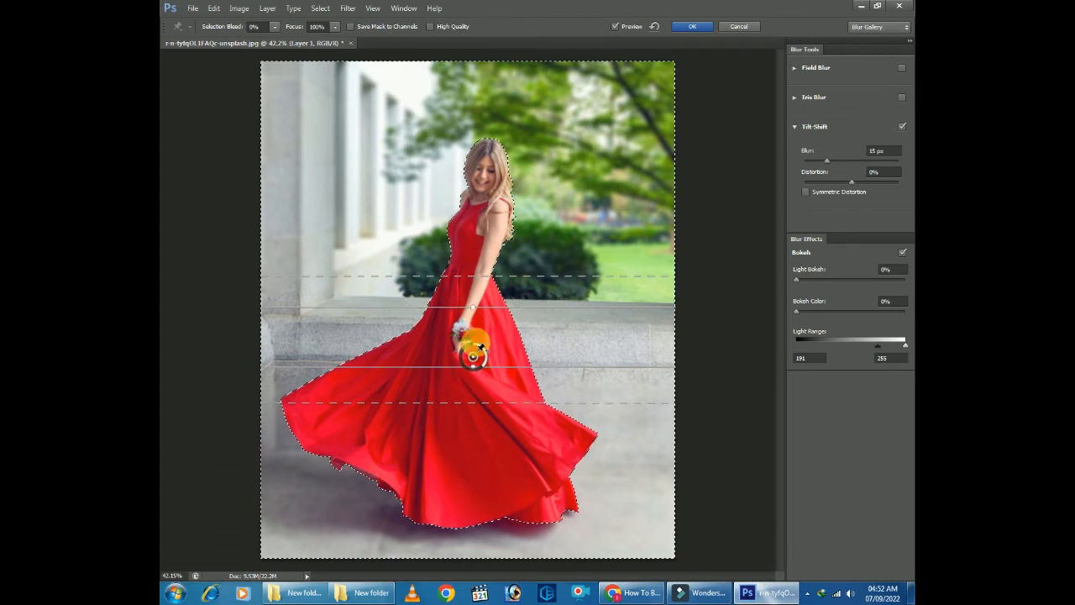
drag(499, 364, 475, 486)
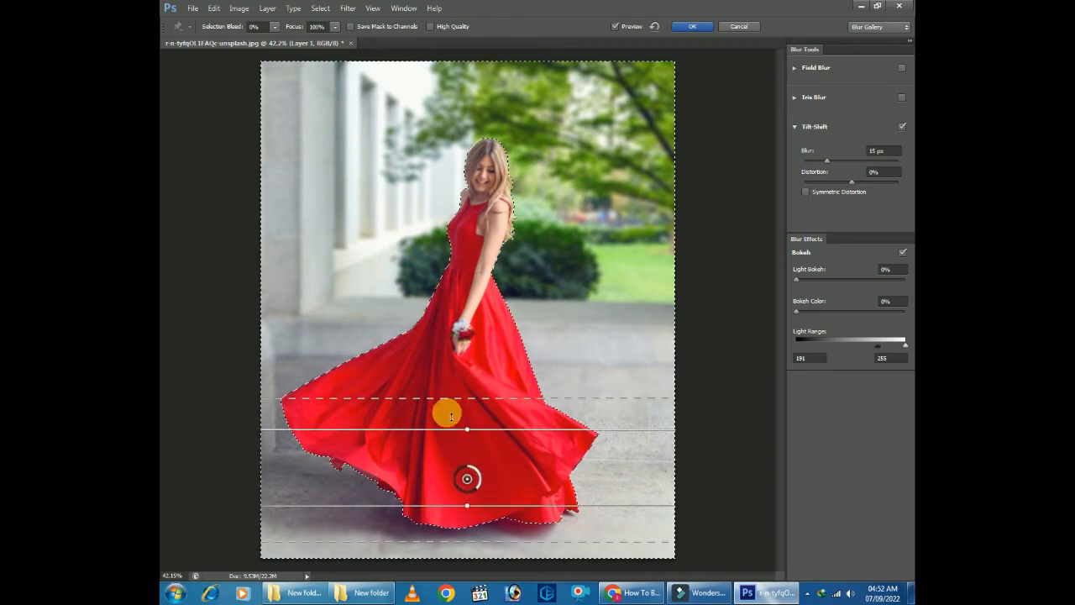
drag(475, 391, 475, 346)
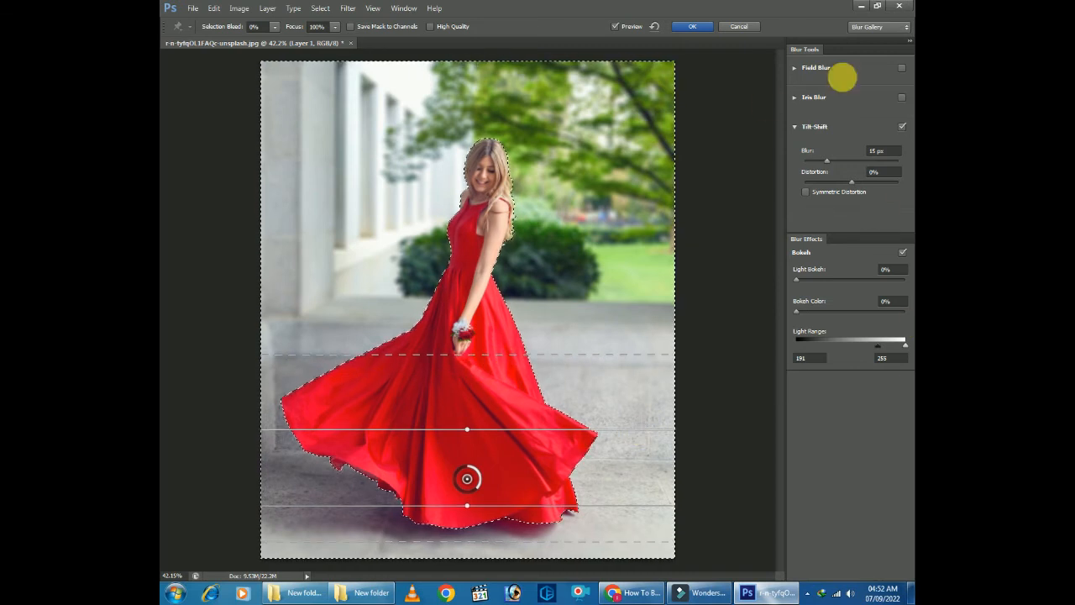
Enable Field Blur and place pins on the ground around the dress hem with their blur lowered to the minimum
click(798, 68)
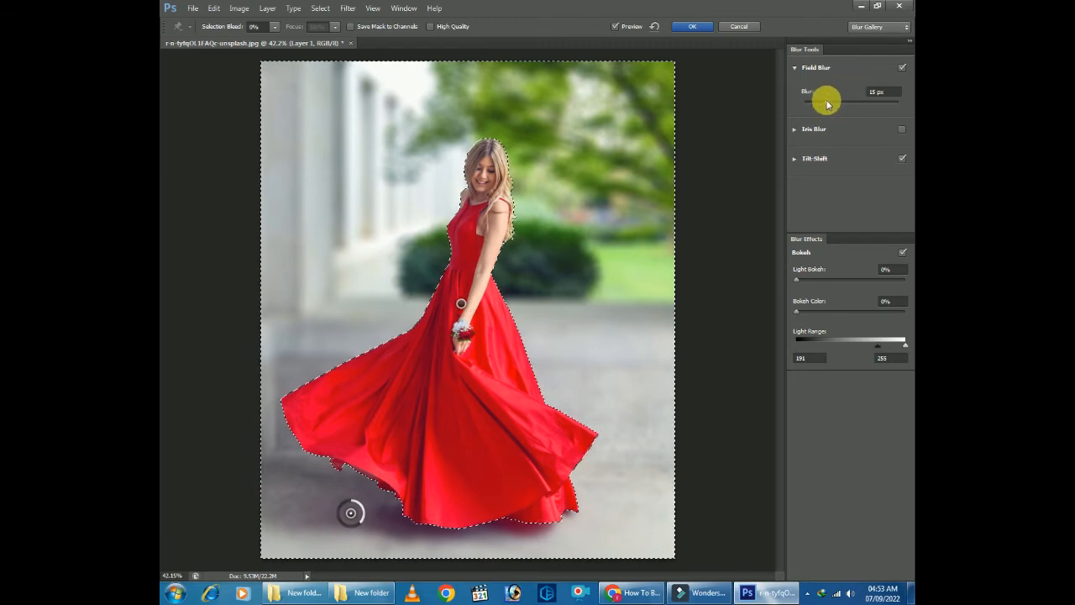
click(578, 524)
drag(830, 101, 803, 102)
click(440, 536)
drag(830, 103, 798, 102)
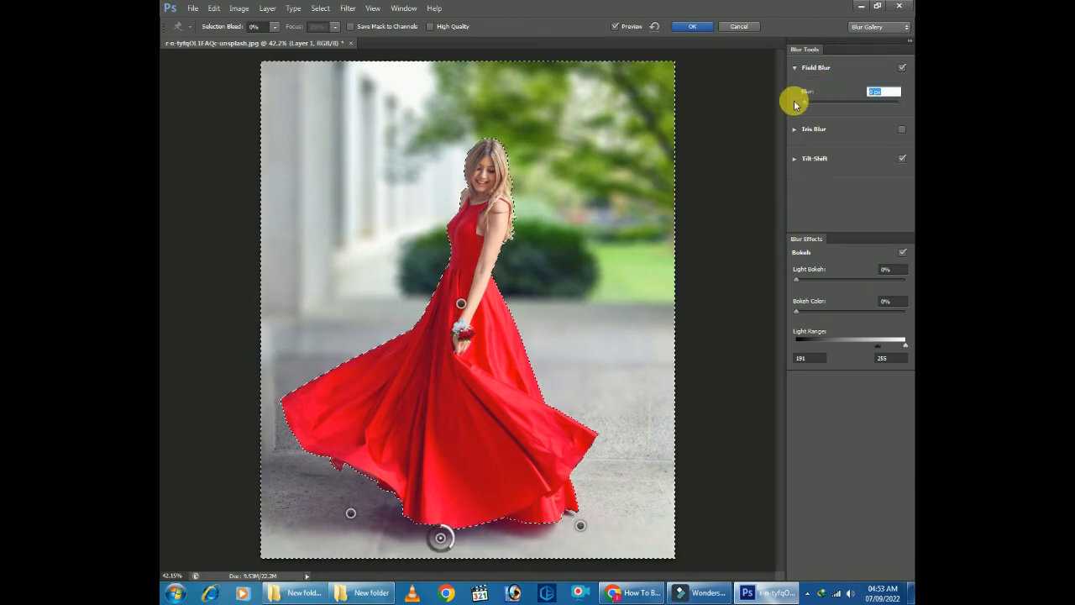
Apply the background blurs and clear the selection, switching to the Move tool
click(688, 27)
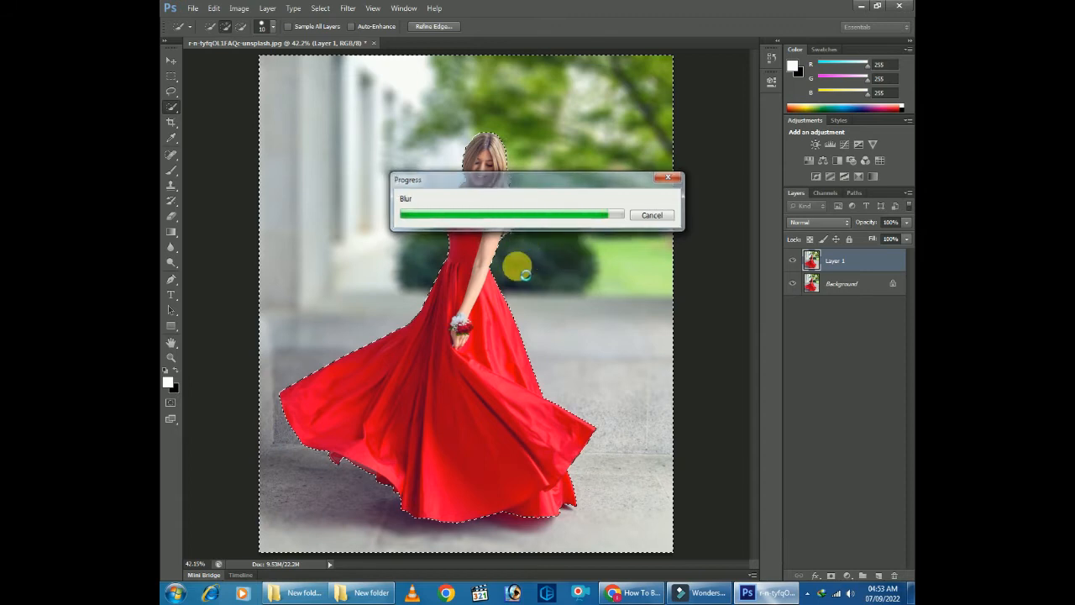
key(ctrl+d)
key(v)
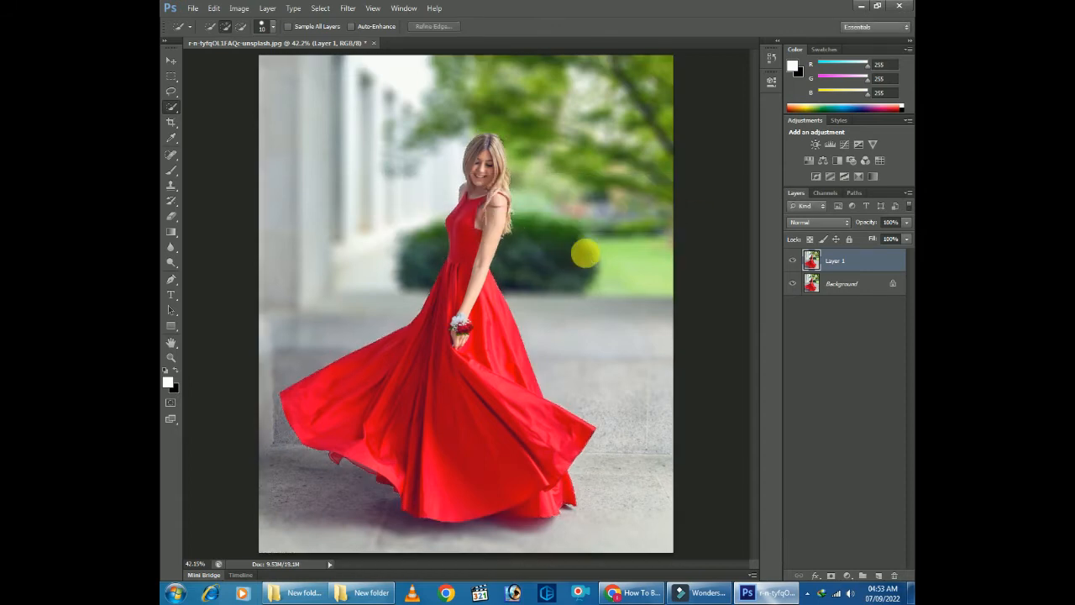
Add a Hue/Saturation adjustment layer above Layer 1 with the hue at +11
click(846, 575)
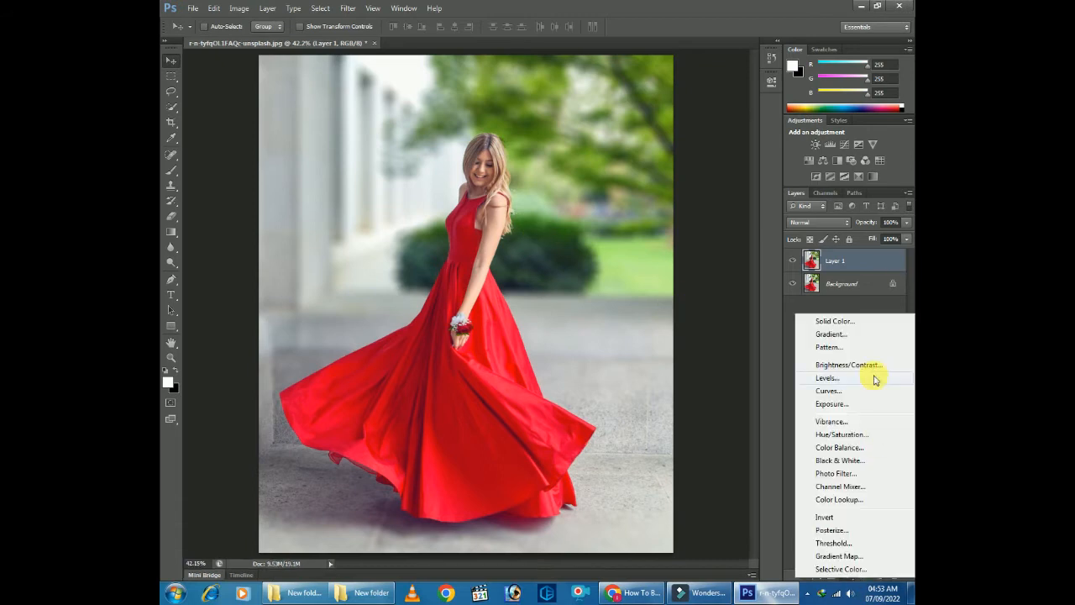
click(867, 438)
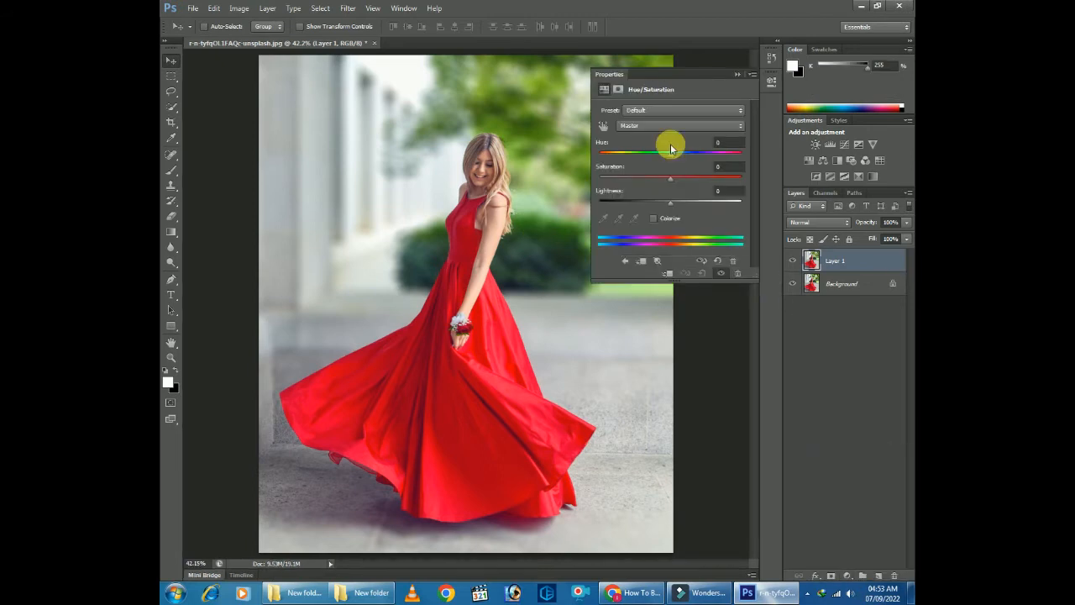
mouse_move(669, 152)
mouse_down()
mouse_move(656, 158)
mouse_move(686, 159)
mouse_move(677, 156)
mouse_up()
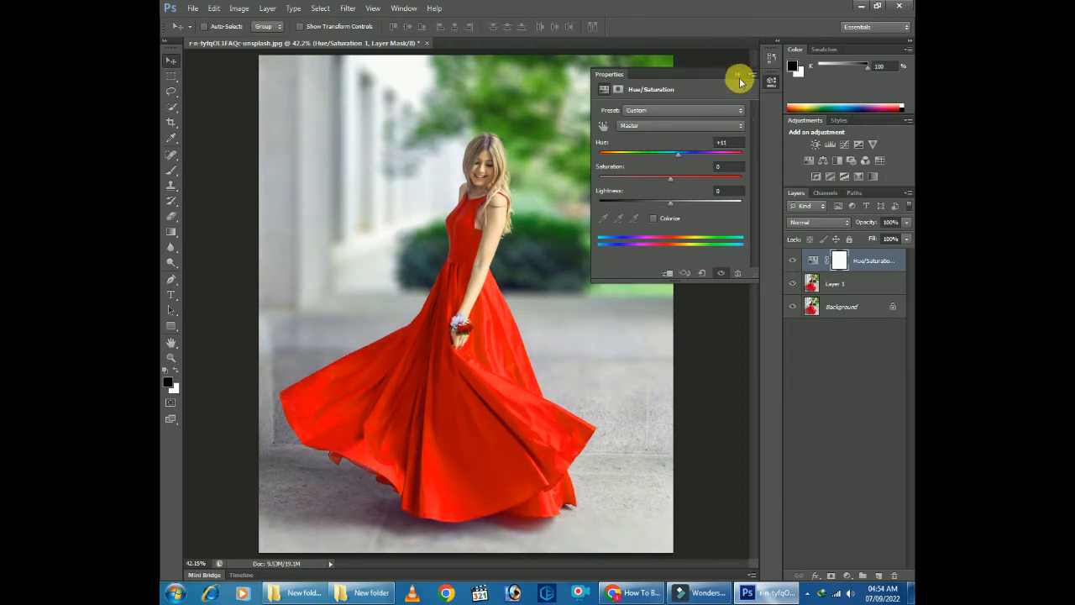
click(738, 78)
Delete the Hue/Saturation adjustment layer together with its mask
click(894, 575)
click(470, 215)
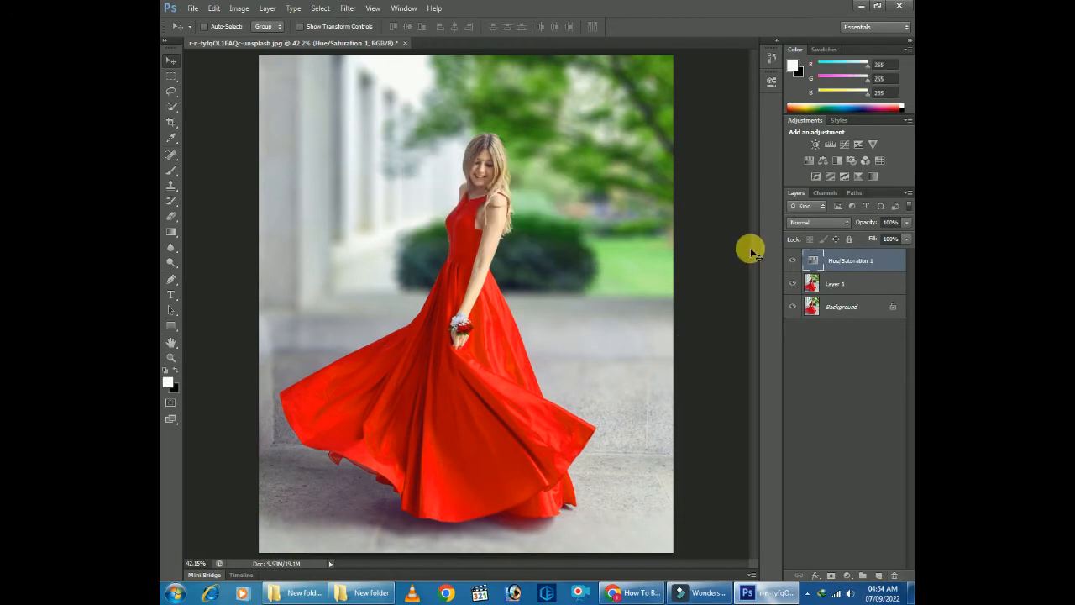
click(894, 576)
click(470, 216)
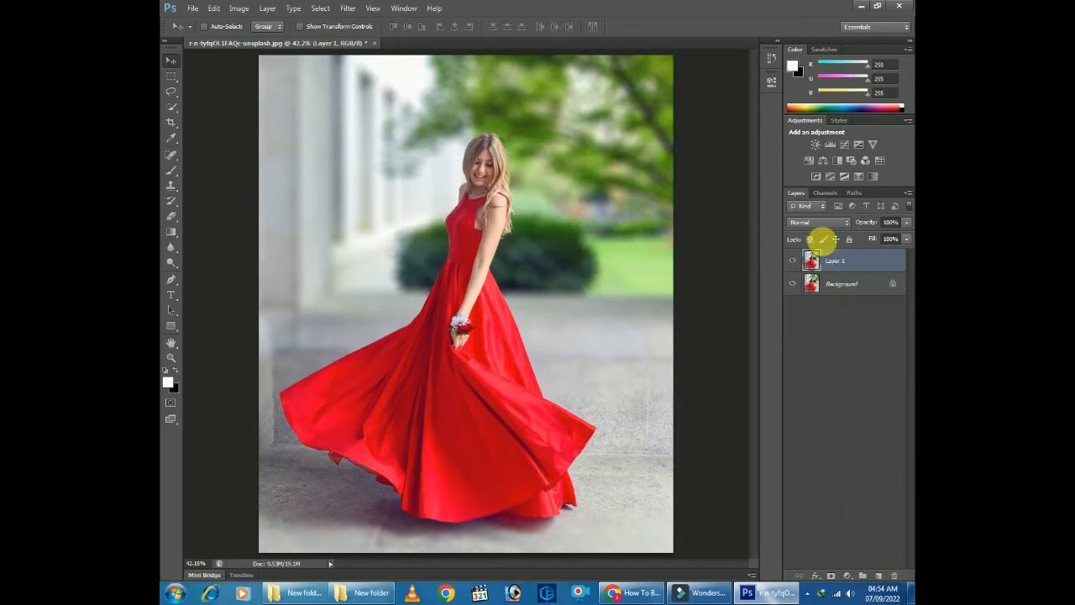
Toggle Layer 1's visibility to compare the blurred photo with the original background layer
click(792, 260)
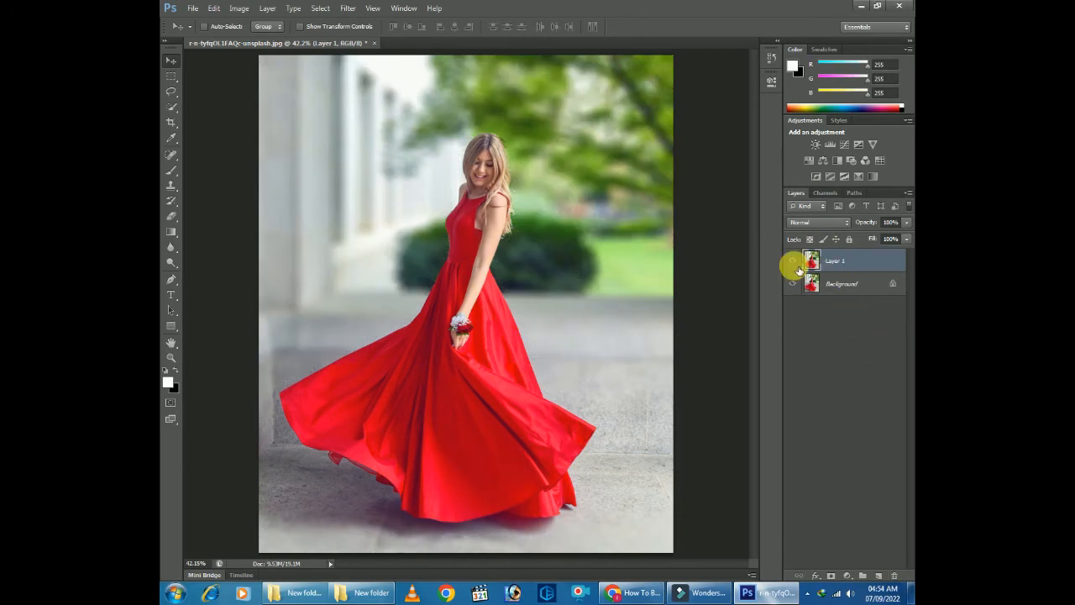
click(853, 578)
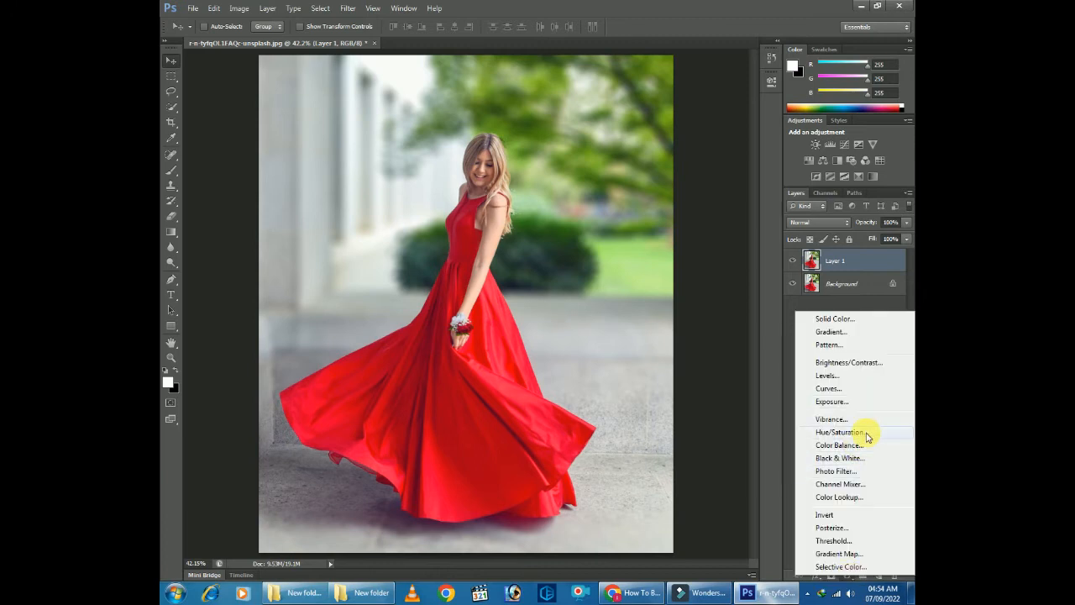
click(796, 259)
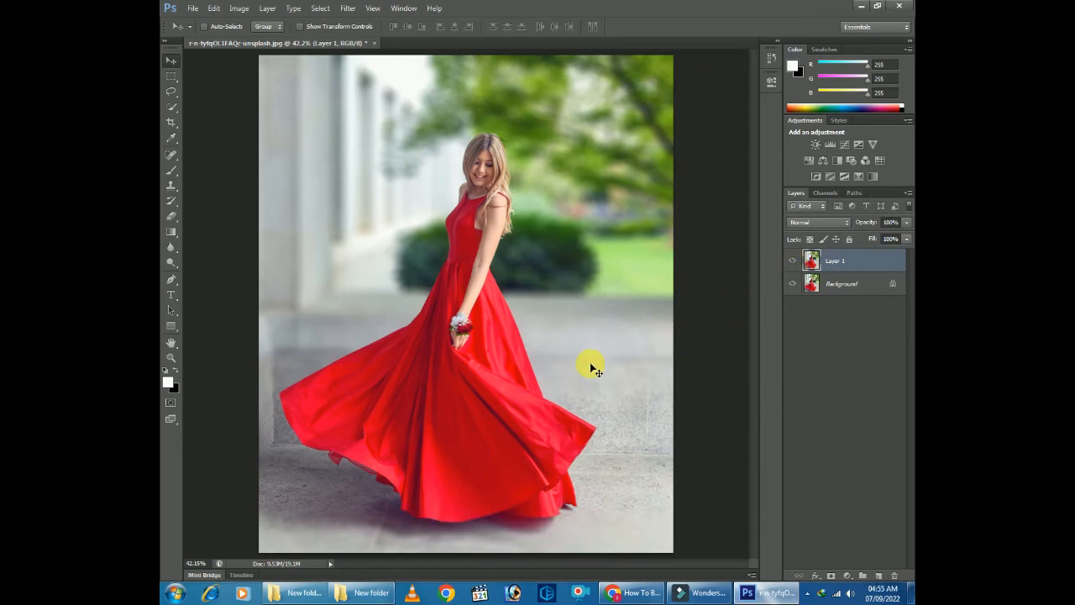
Add a Hue/Saturation adjustment layer above Layer 1 with the saturation at +20
click(847, 576)
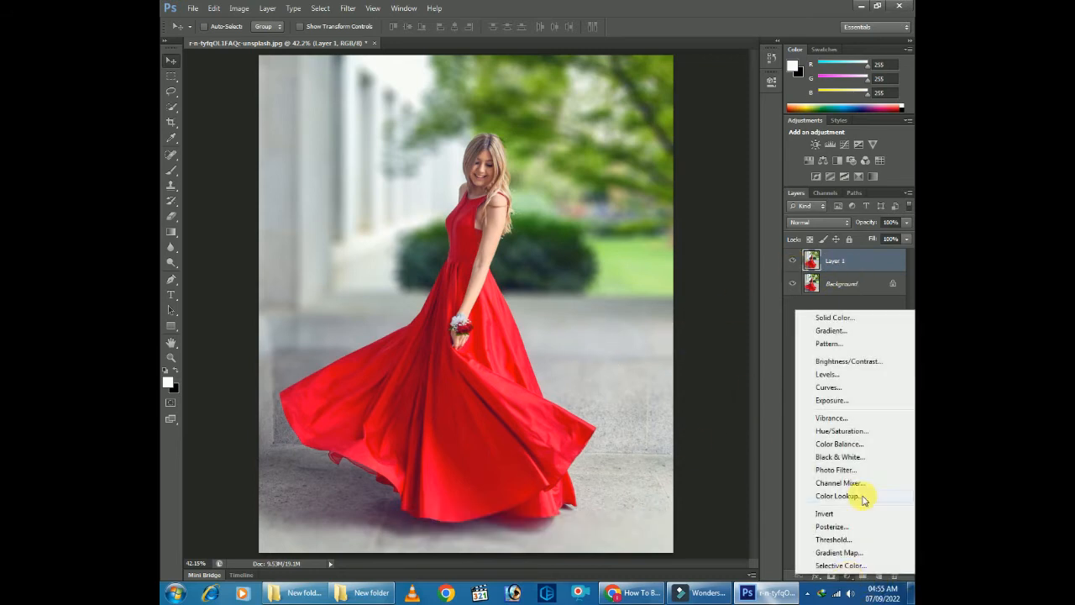
click(863, 433)
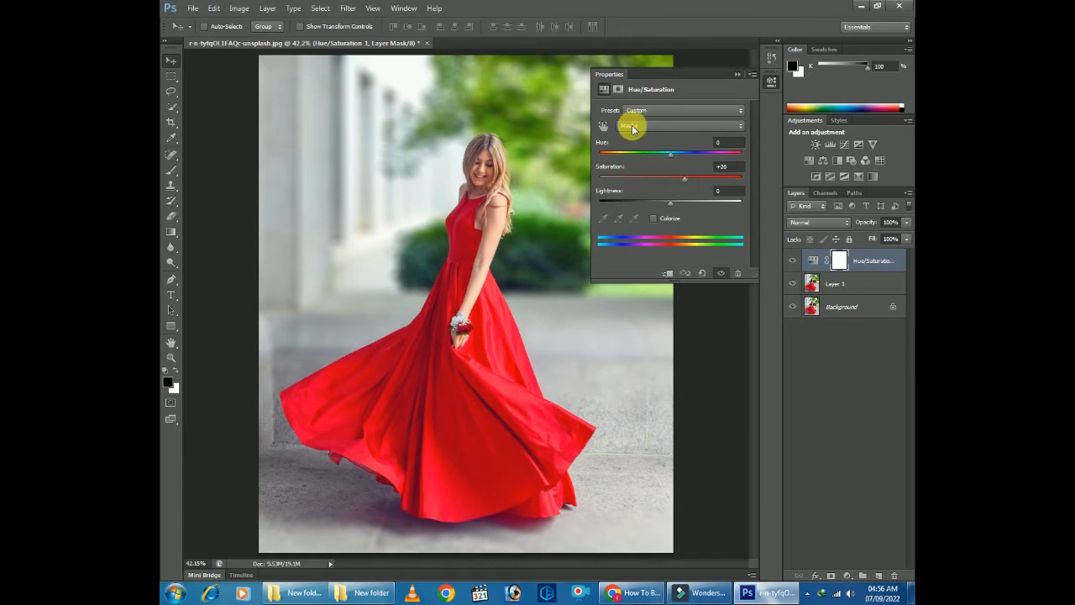
click(739, 75)
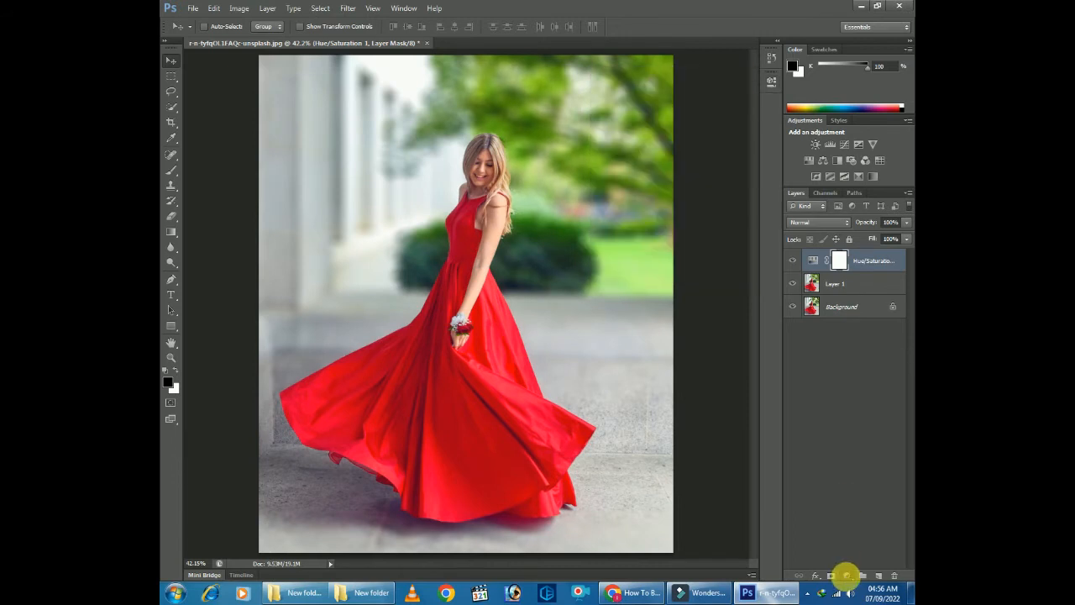
Add a Color Balance adjustment layer with midtones at Cyan–Red +21, Magenta–Green -6 and Yellow–Blue -19
click(846, 575)
click(838, 445)
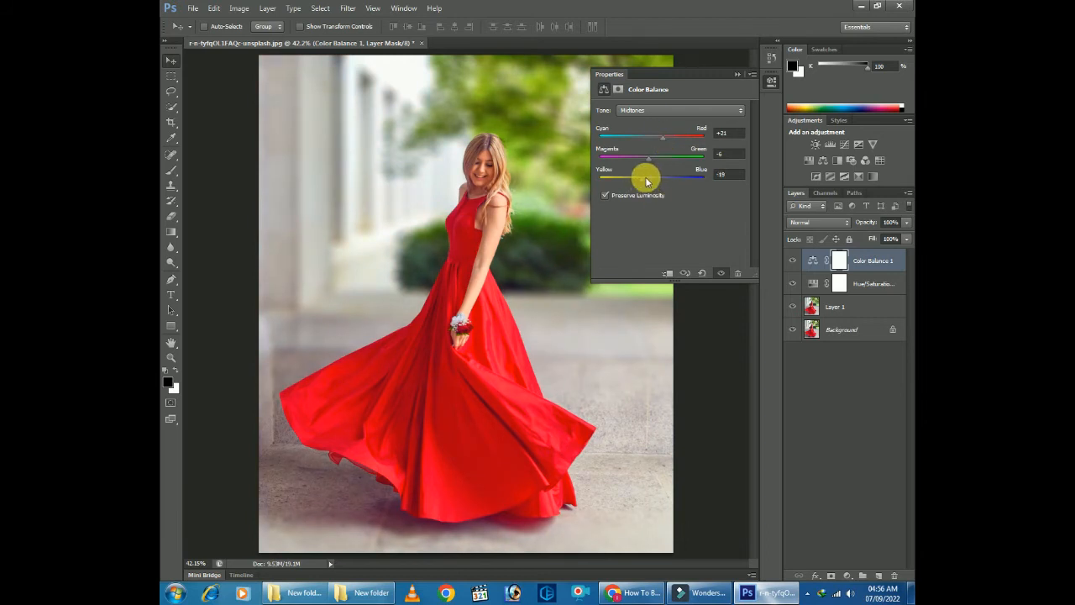
click(754, 89)
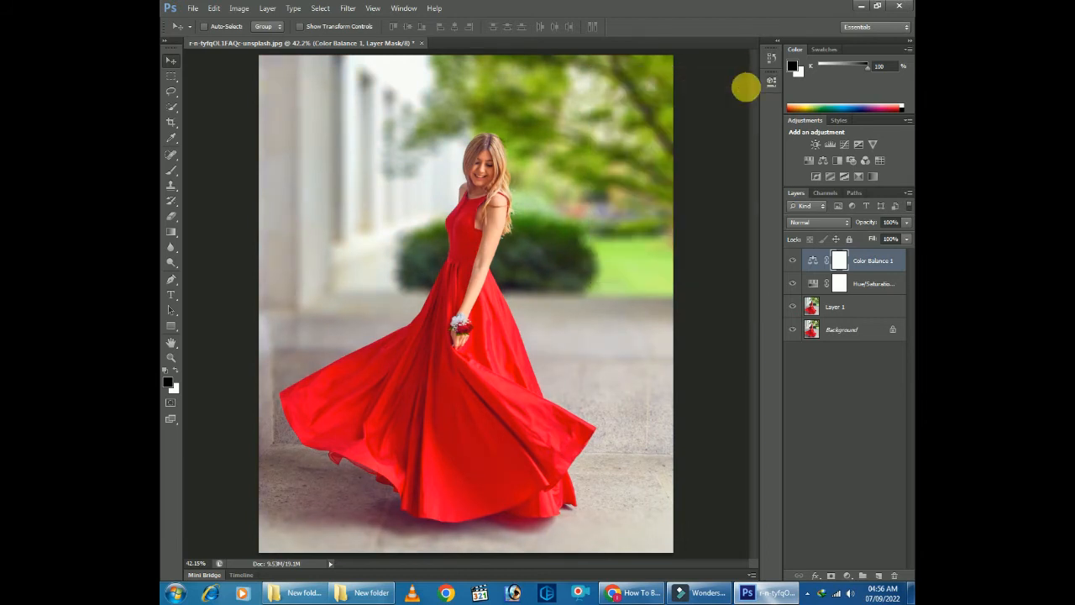
Add a Levels adjustment layer with the black input level at 28 and the white input level at 245
click(846, 575)
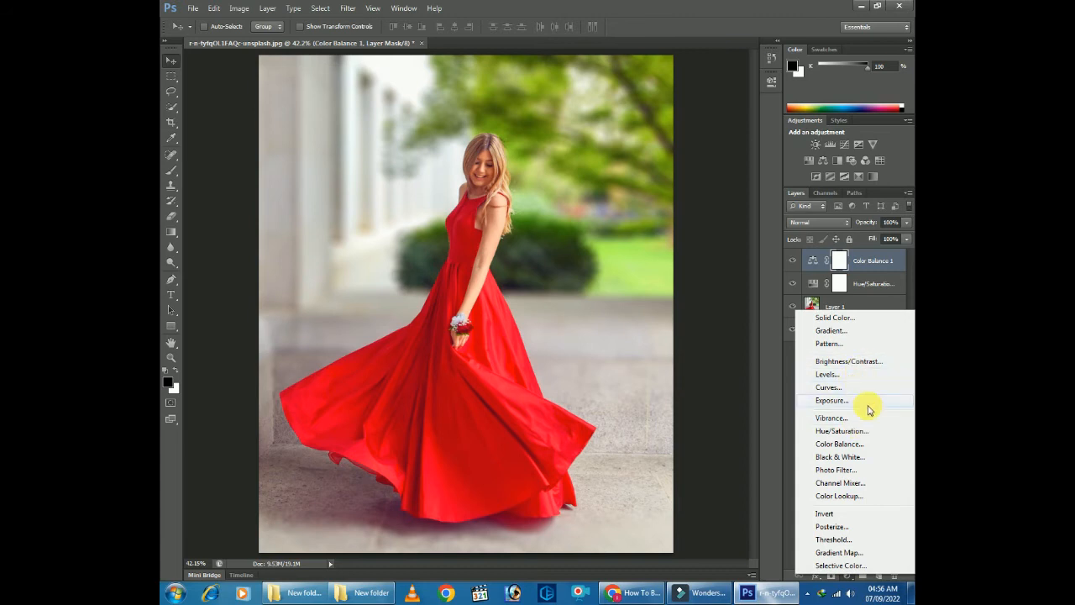
click(860, 378)
drag(614, 196, 629, 195)
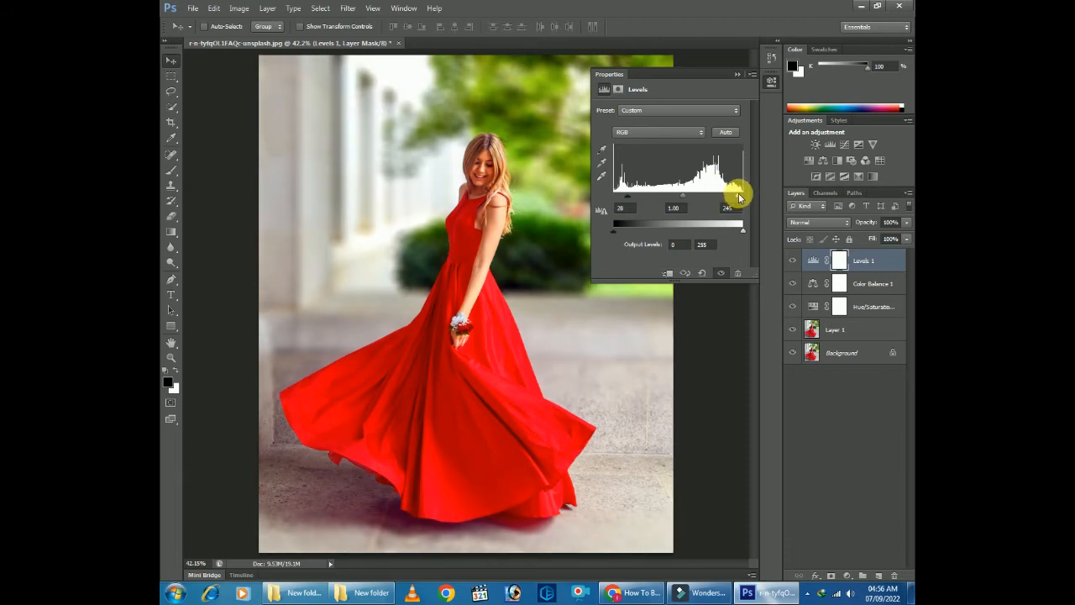
click(738, 74)
Create a new empty layer above the Levels adjustment with white as the foreground color
key(x)
click(876, 576)
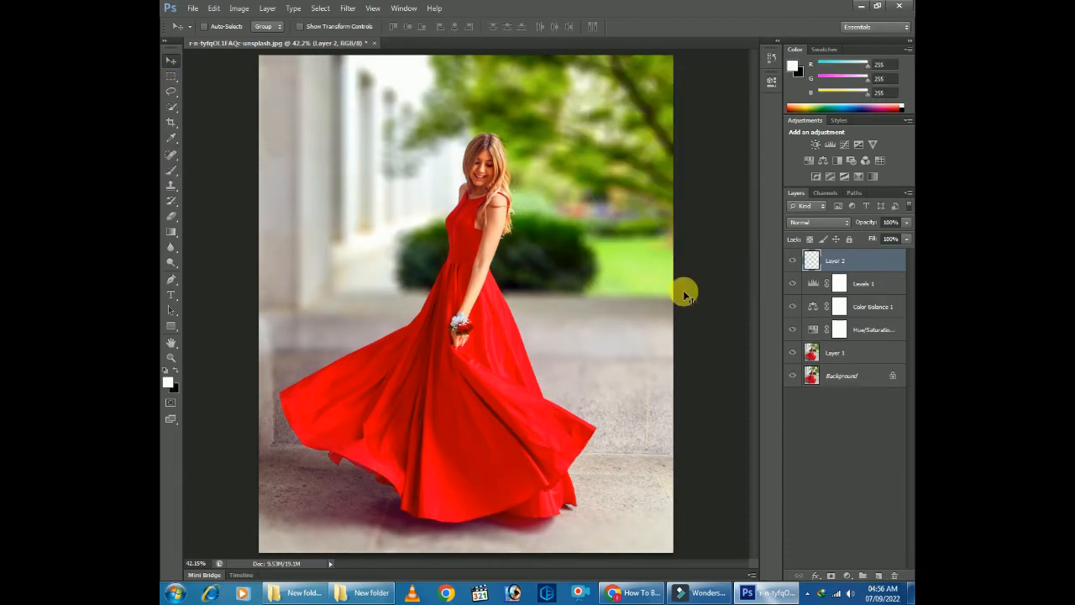
click(169, 383)
click(644, 148)
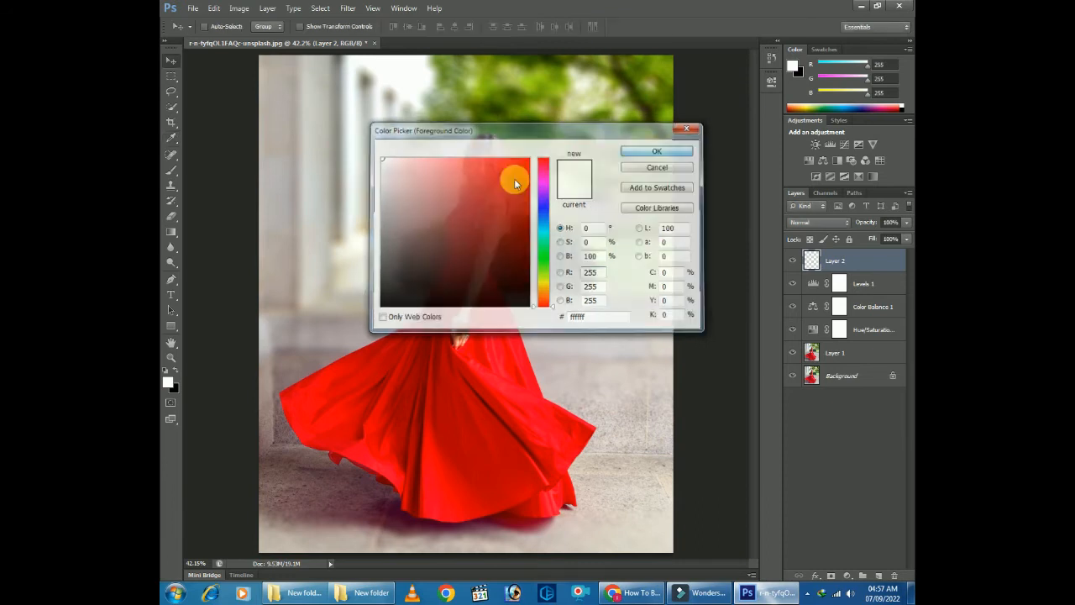
Paint white with a soft brush over the woman's face, neck, shoulders, arm and hand, finishing on the Move tool
click(171, 169)
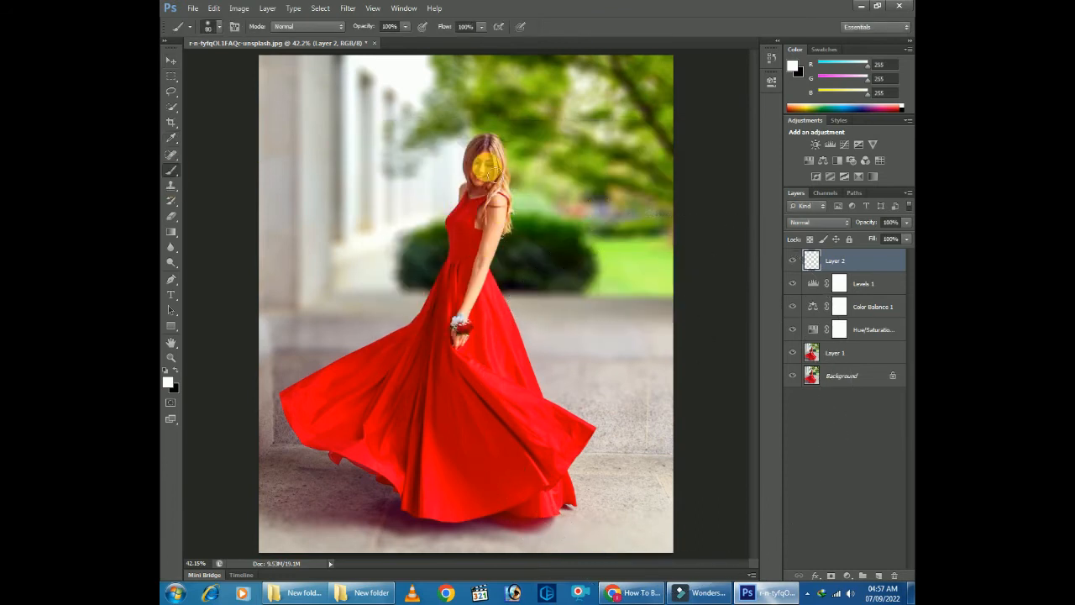
key(ctrl+plus)
key(ctrl+plus)
key(ctrl+plus)
drag(496, 209, 466, 450)
mouse_move(477, 200)
mouse_down()
mouse_move(499, 251)
mouse_move(480, 273)
mouse_move(501, 238)
mouse_move(499, 260)
mouse_move(477, 292)
mouse_move(444, 289)
mouse_up()
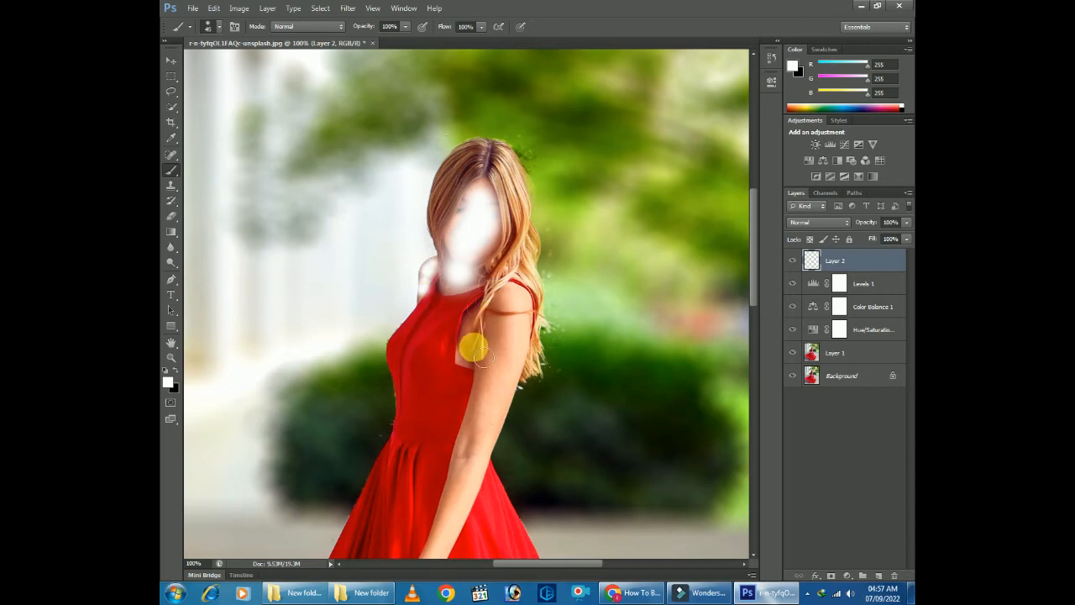
mouse_move(487, 358)
mouse_down()
mouse_move(481, 351)
mouse_move(514, 318)
mouse_move(523, 380)
mouse_move(489, 479)
mouse_up()
mouse_move(514, 359)
mouse_down()
mouse_move(465, 479)
mouse_move(491, 434)
mouse_move(516, 248)
mouse_move(496, 299)
mouse_move(501, 354)
mouse_up()
drag(496, 407, 487, 394)
click(170, 61)
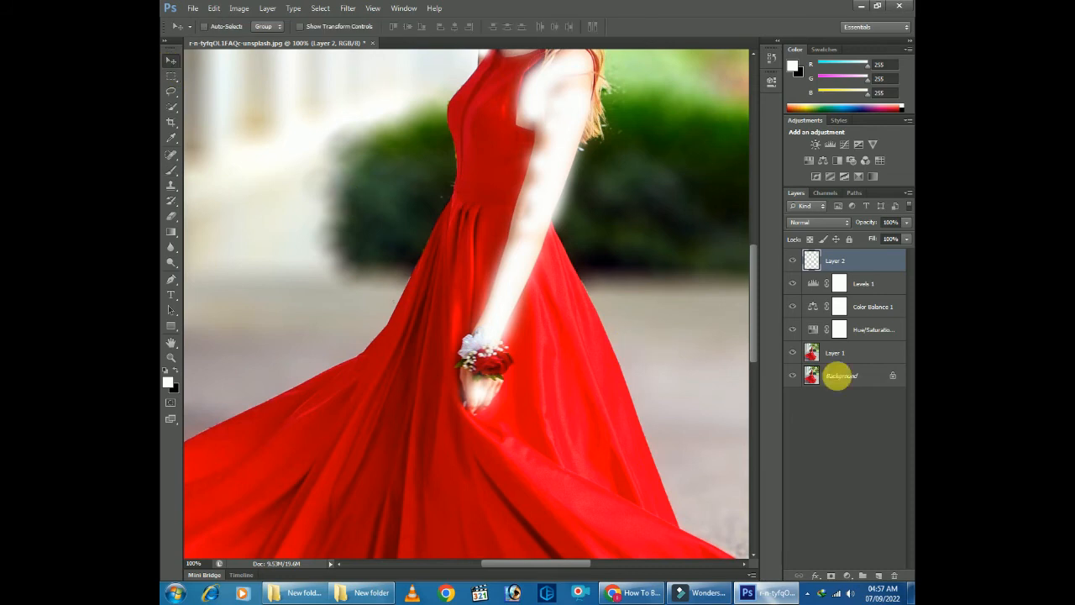
Set the painted skin layer's blend mode to Soft Light and its opacity to 80%
click(845, 223)
click(819, 394)
click(840, 222)
click(818, 385)
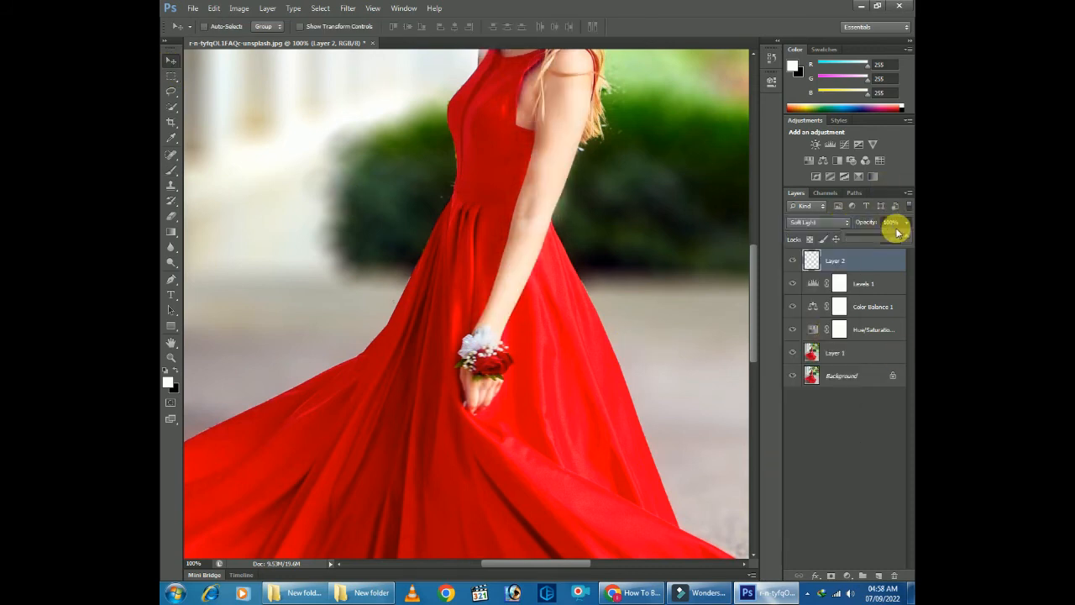
mouse_move(885, 241)
mouse_down()
mouse_move(876, 238)
mouse_move(898, 241)
mouse_up()
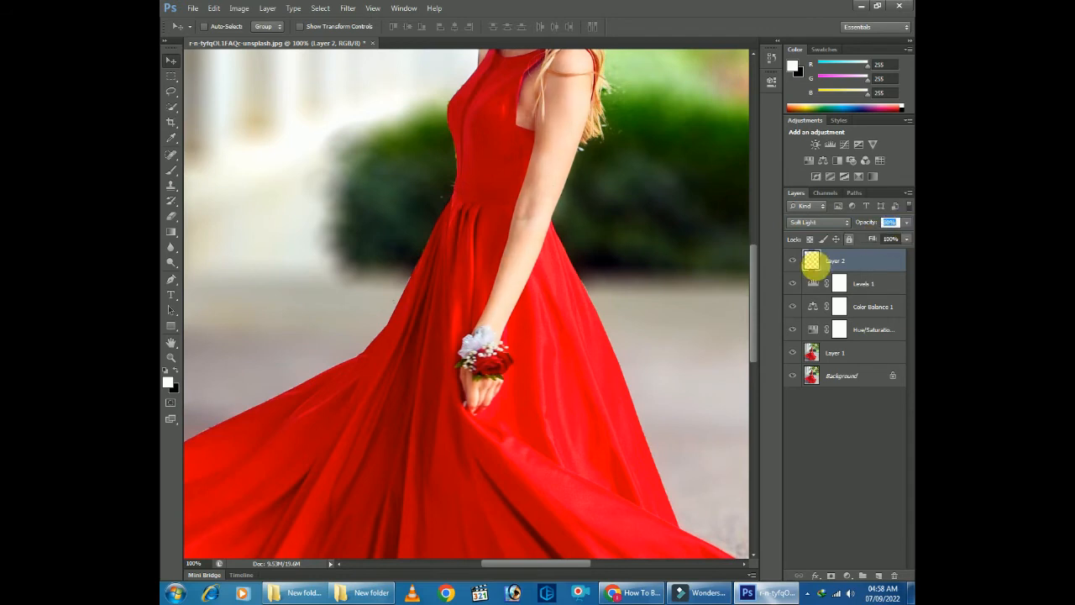
Toggle Layer 2's visibility to compare the skin with and without the brightening
click(793, 261)
click(793, 261)
click(793, 261)
key(ctrl+0)
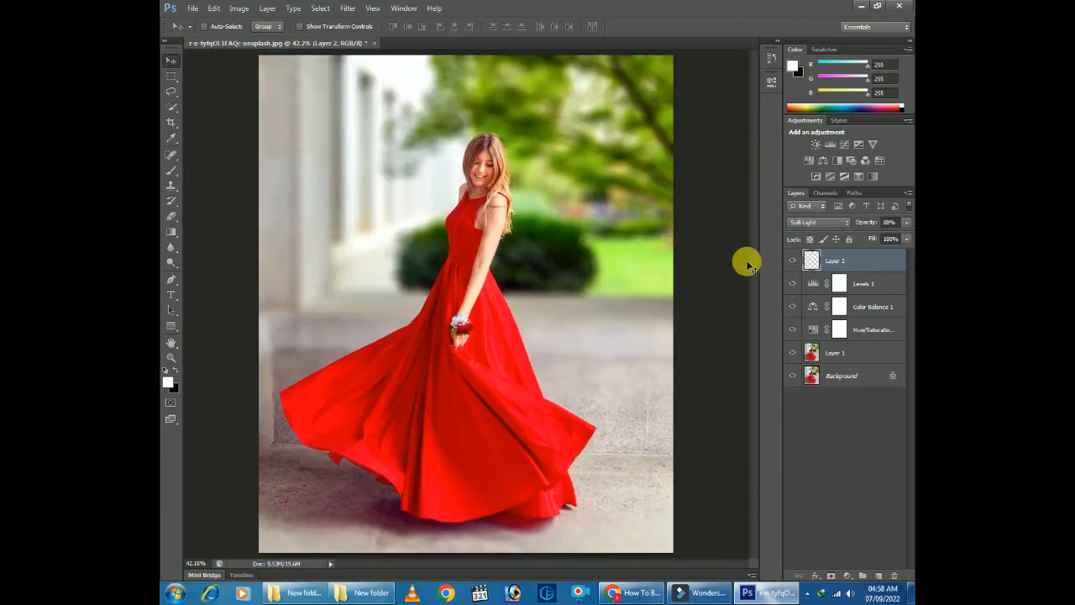
key(ctrl+1)
click(792, 261)
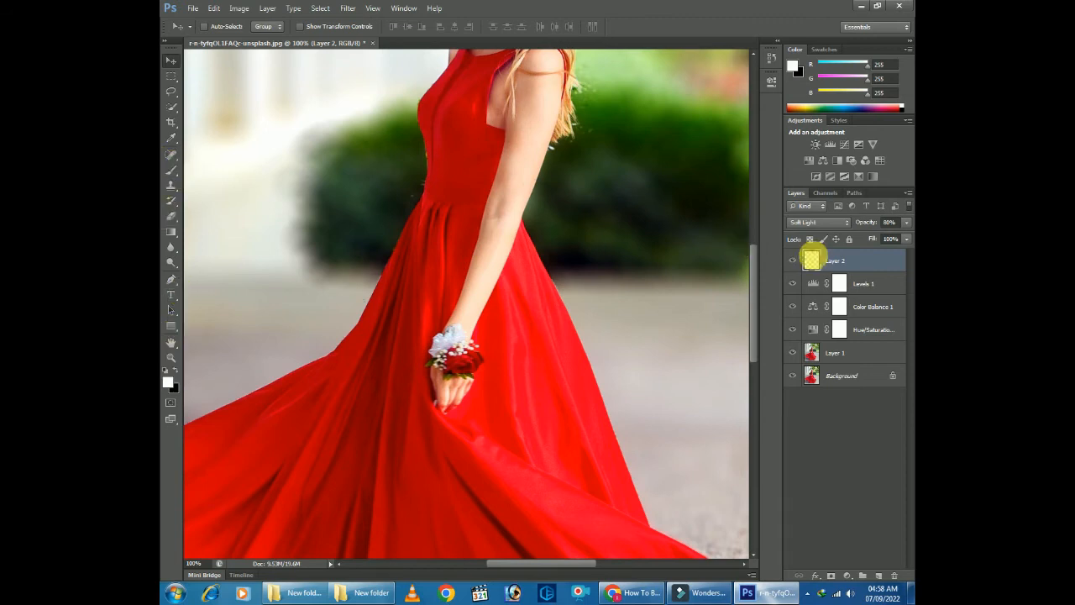
Deepen the dress on Layer 2 with a black 70-pixel brush, finishing on the Move tool
click(171, 169)
click(174, 371)
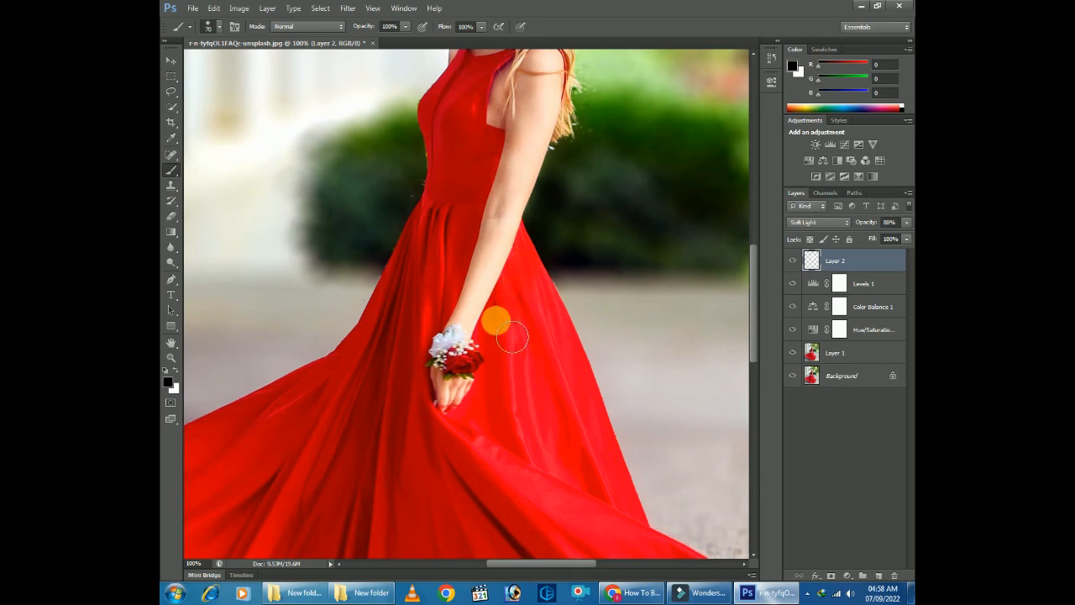
key(space)
drag(578, 223, 605, 313)
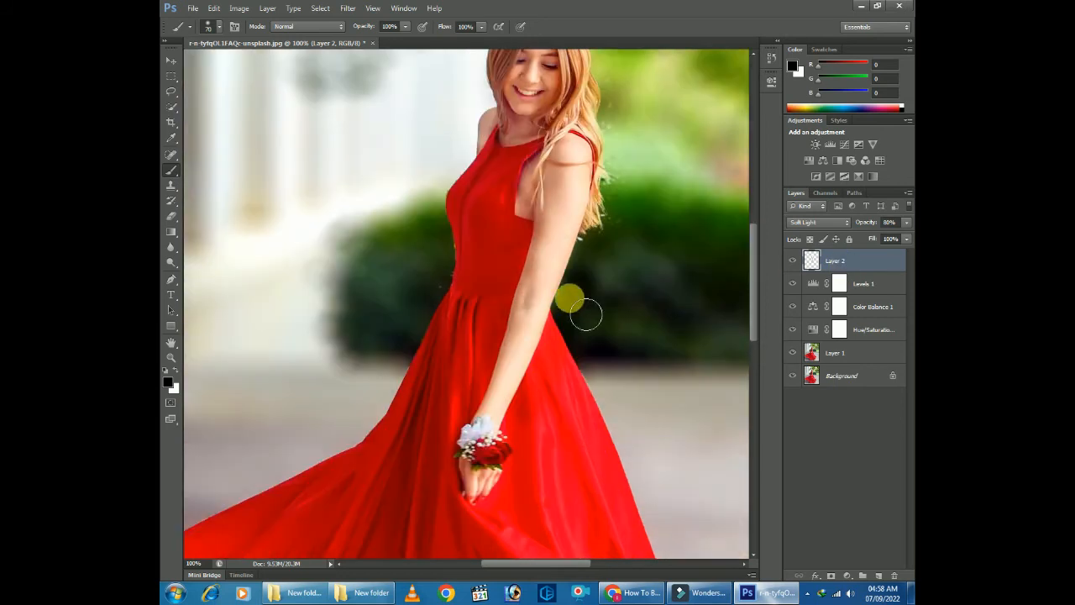
scroll(659, 348, up, 4)
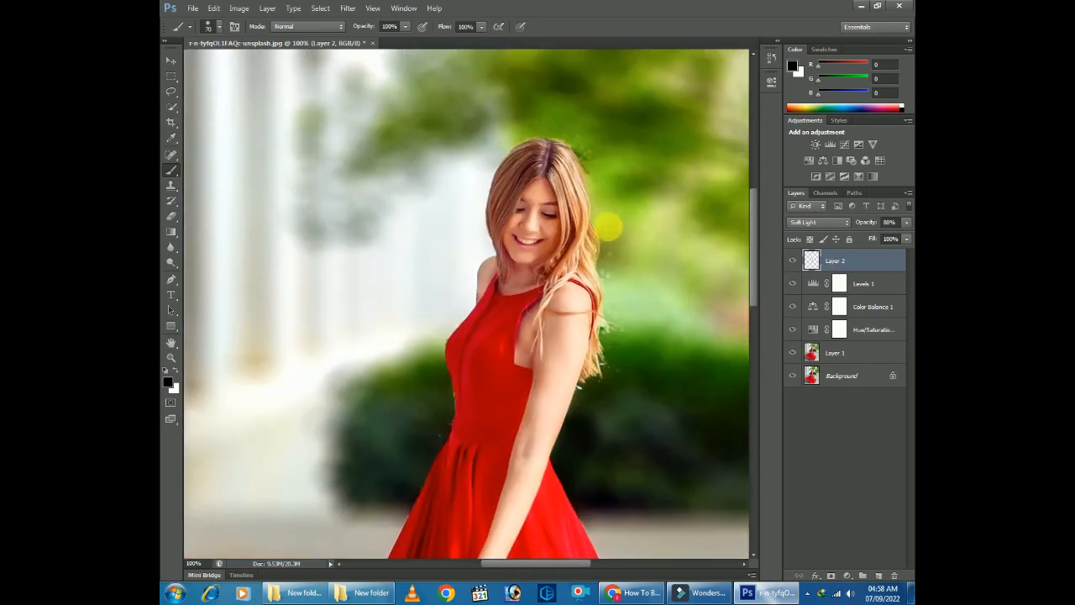
key(ctrl+0)
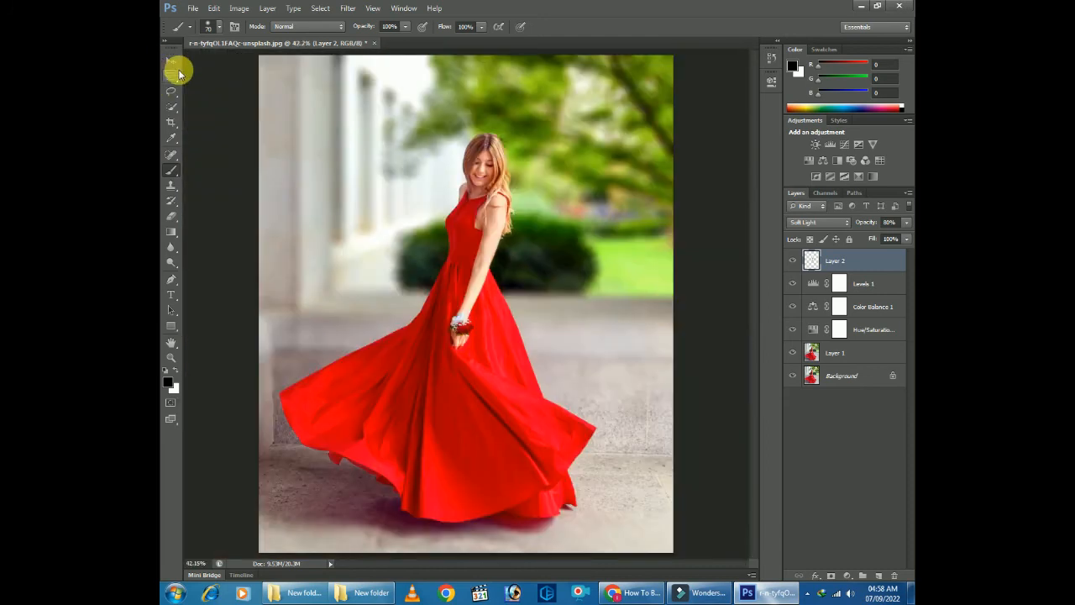
click(170, 61)
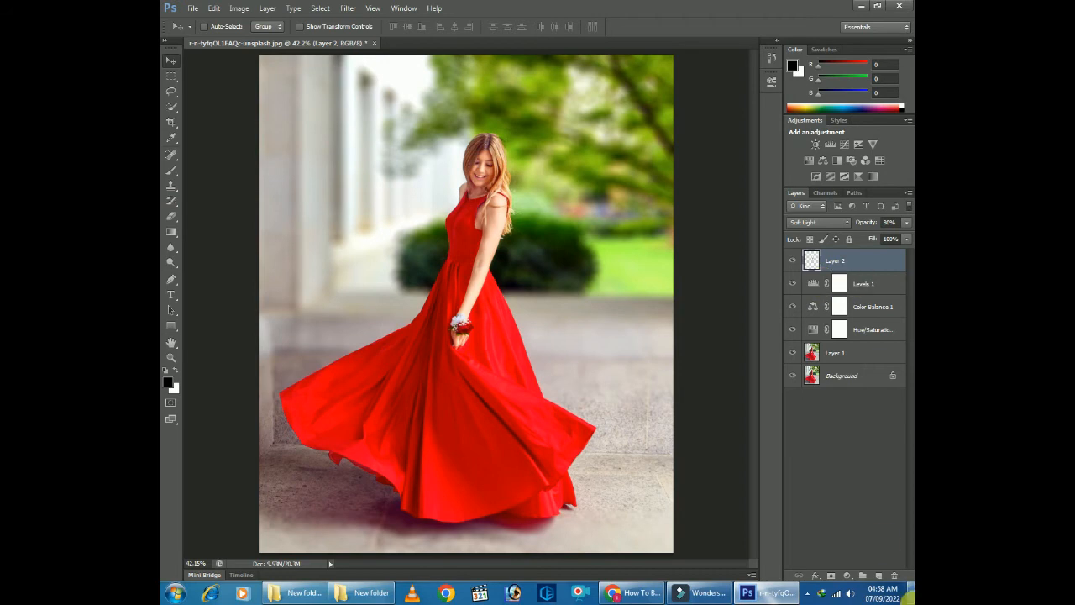
Create a new empty layer above Layer 2 and set the foreground color to yellow, f2cc33
click(879, 576)
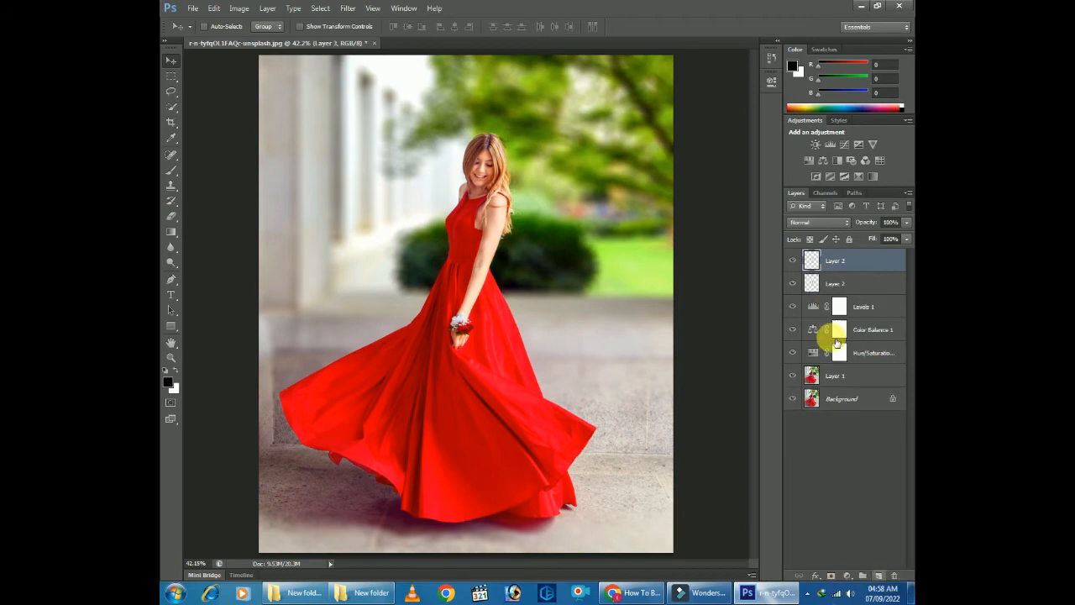
click(167, 383)
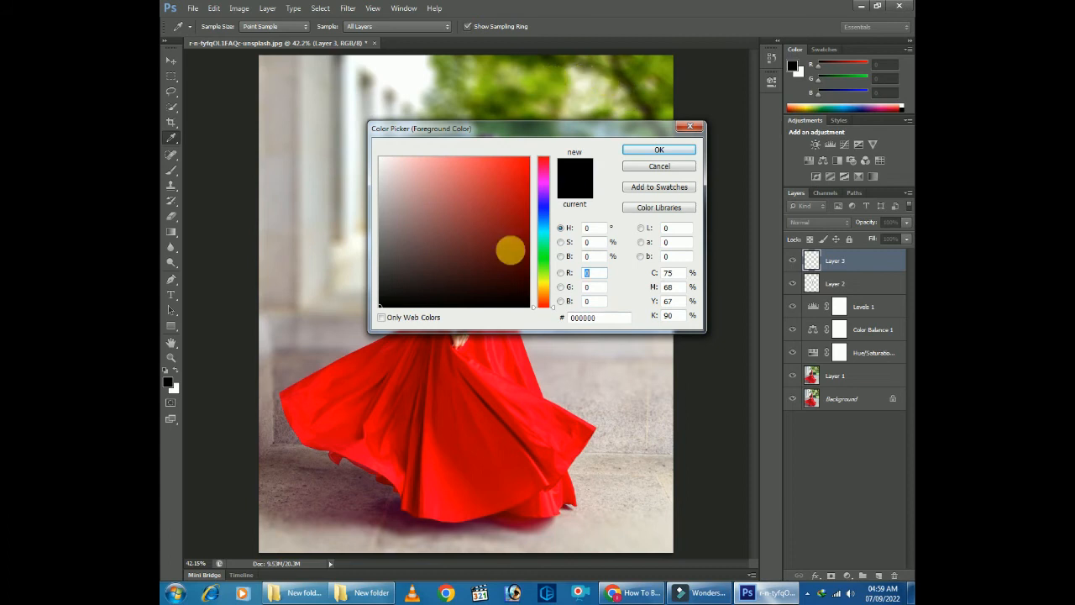
drag(544, 291, 550, 294)
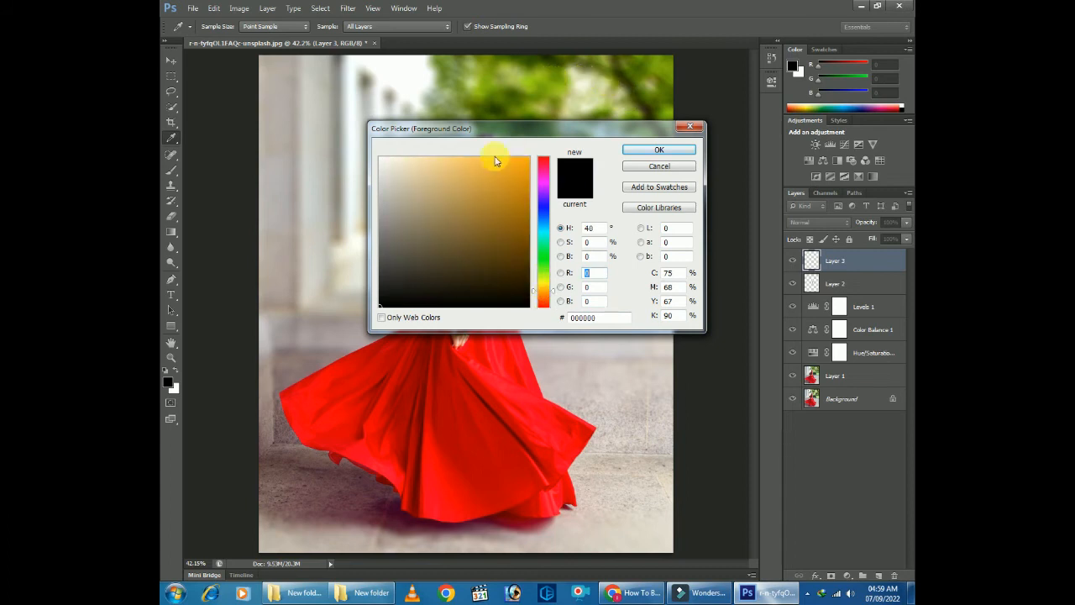
click(498, 165)
click(471, 170)
click(497, 190)
click(497, 164)
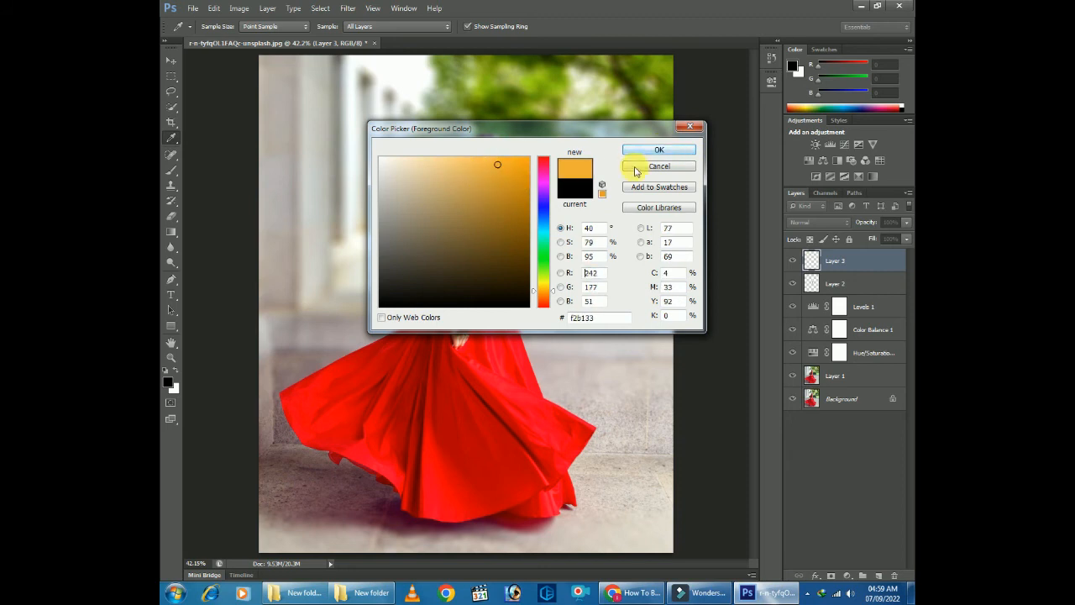
drag(547, 291, 546, 292)
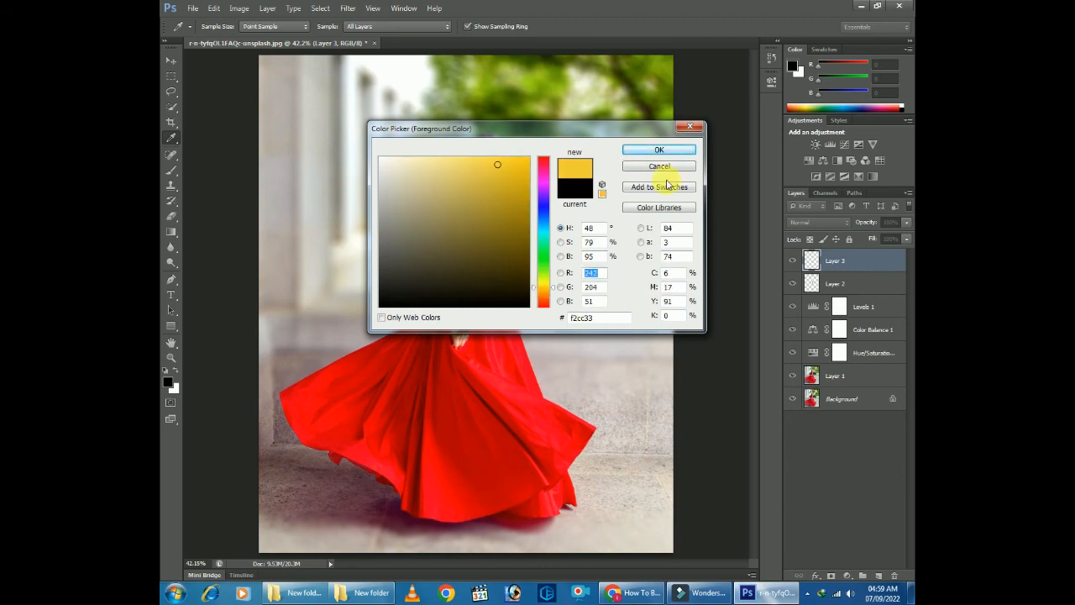
click(660, 149)
key(v)
Change the foreground color to orange, f2a833
click(169, 385)
mouse_move(546, 289)
mouse_down()
mouse_move(546, 273)
mouse_move(545, 296)
mouse_up()
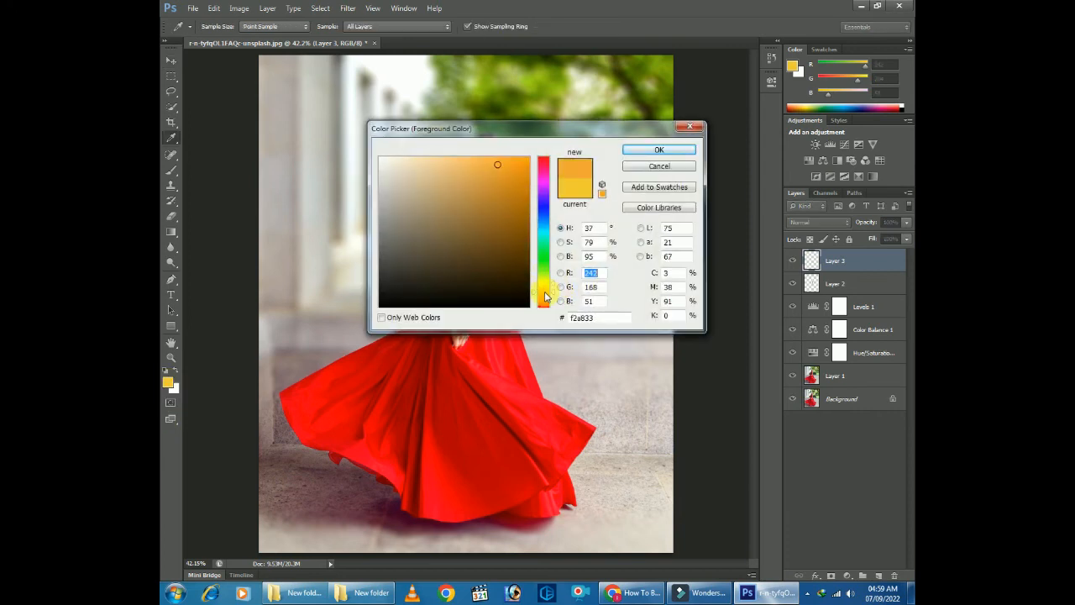
click(661, 150)
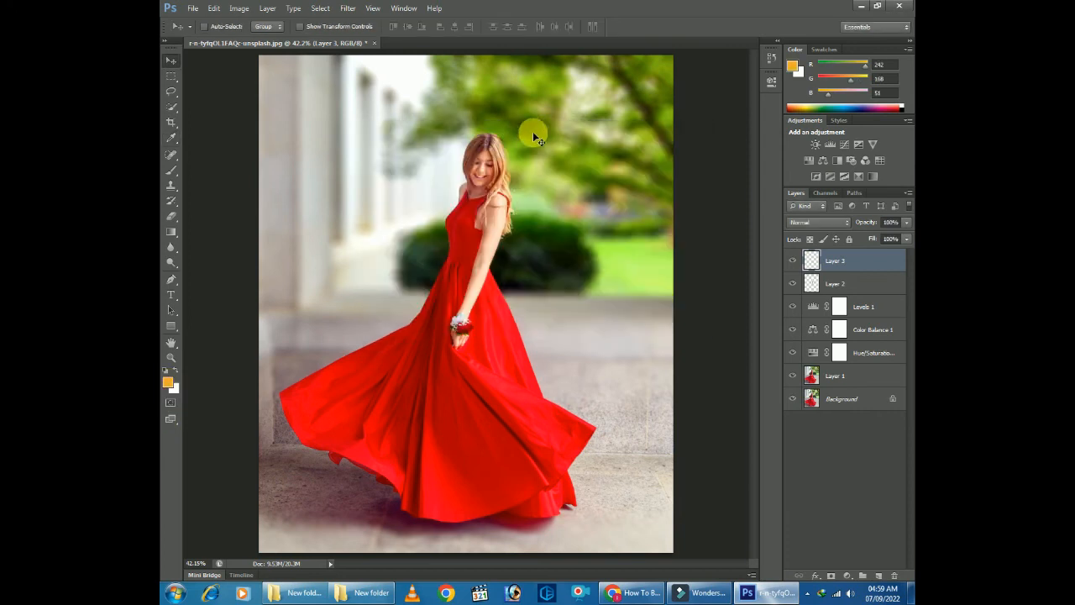
Paint one orange spot on Layer 3 over the trees beside the woman with a soft brush of about 1000 pixels
click(172, 170)
key(bracketright)
key(bracketright)
key(bracketright)
key(bracketright)
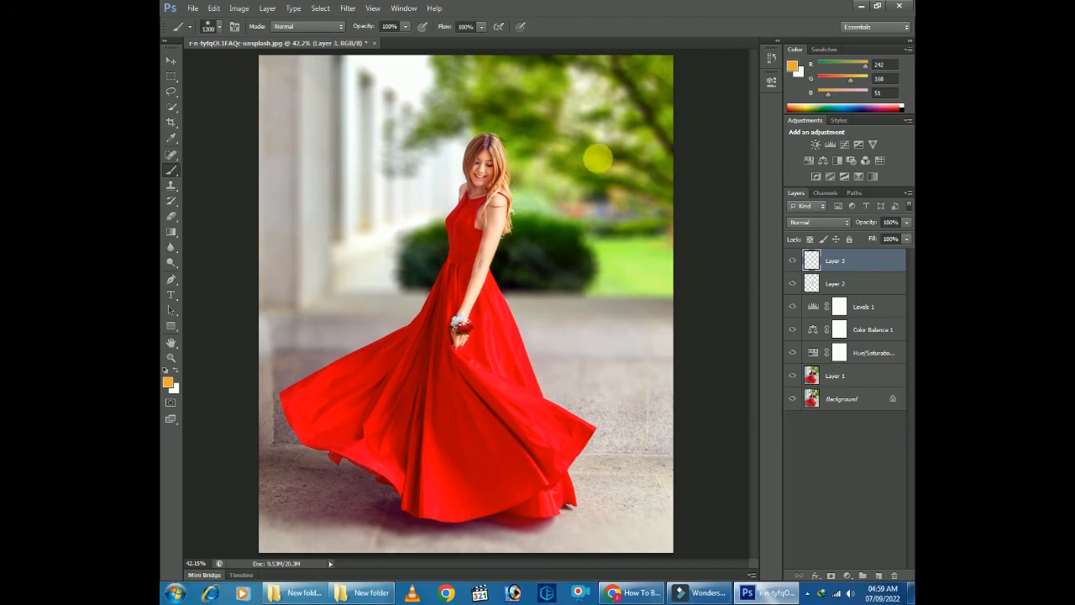
key(bracketright)
click(597, 149)
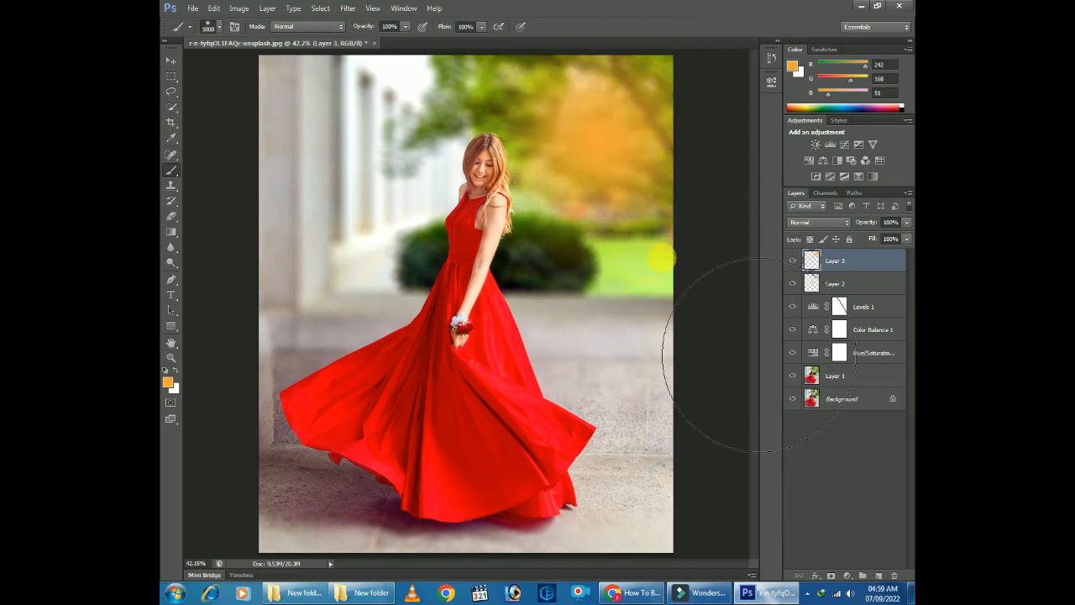
Enlarge the orange spot to about 151% with Free Transform and position it over the trees at the photo's upper right corner
key(ctrl+t)
mouse_move(673, 343)
mouse_down()
mouse_move(748, 395)
mouse_move(782, 439)
mouse_move(746, 411)
mouse_up()
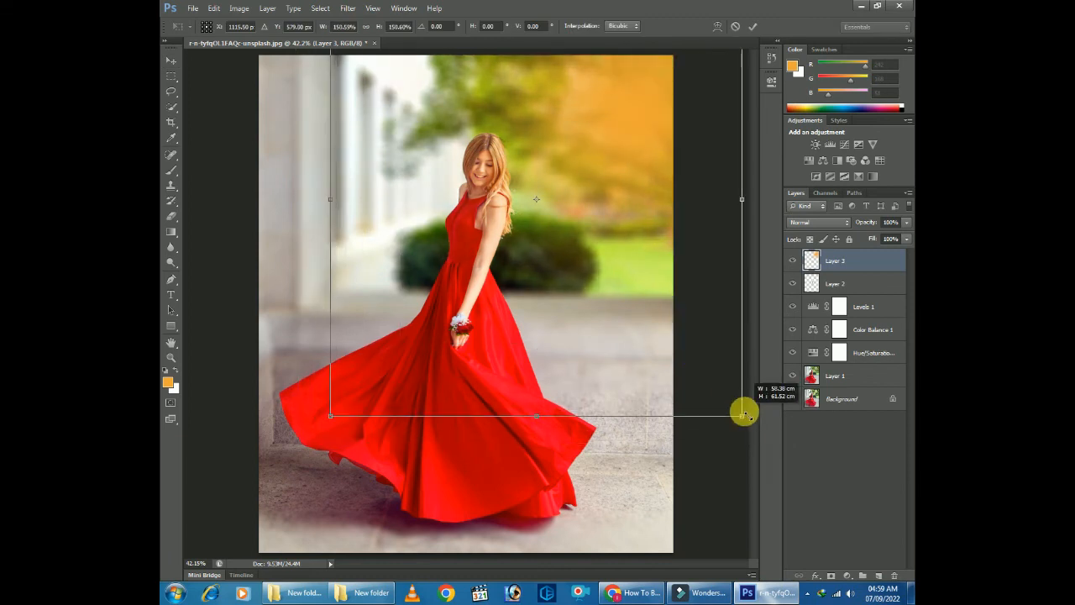
drag(681, 272, 646, 273)
key(Return)
Try the Lighten and Screen blend modes on Layer 3, settle on Soft Light and set the layer's opacity to 67%
click(844, 224)
click(815, 319)
click(832, 223)
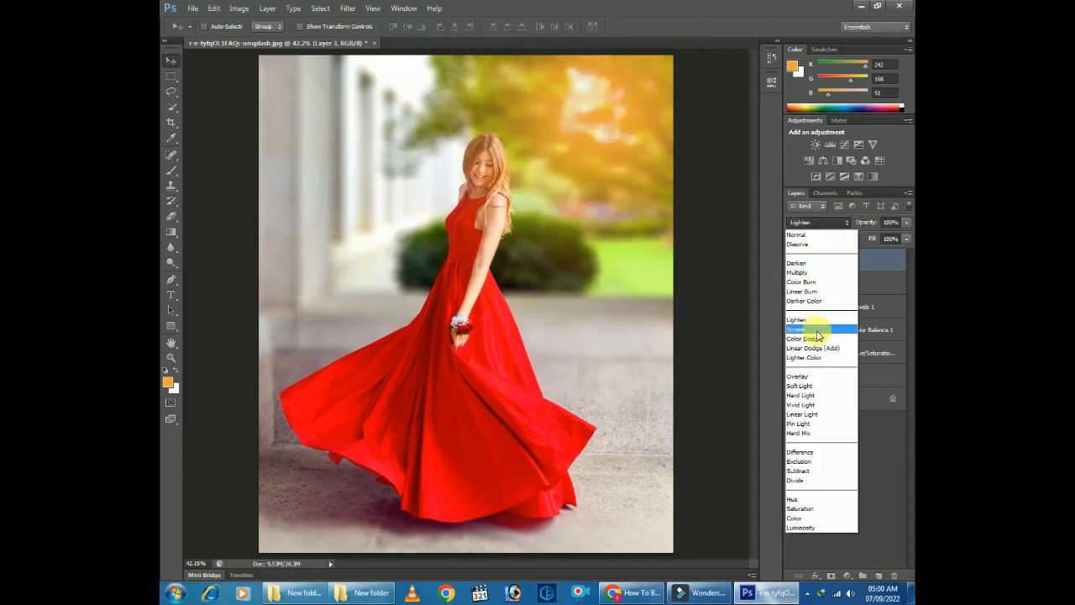
click(812, 329)
click(829, 229)
click(813, 396)
click(908, 223)
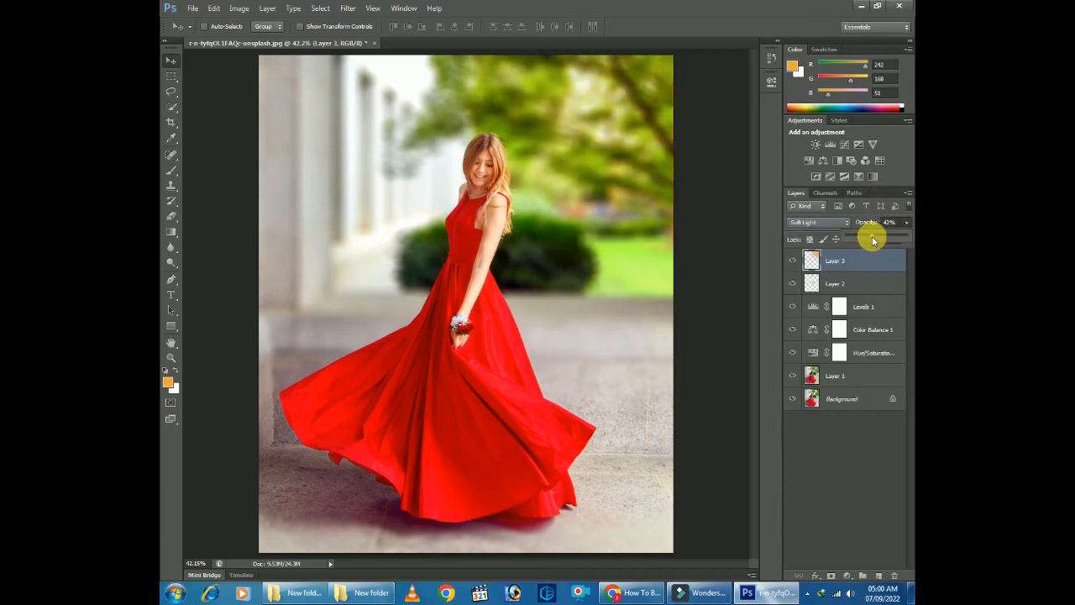
drag(887, 236, 886, 235)
click(905, 223)
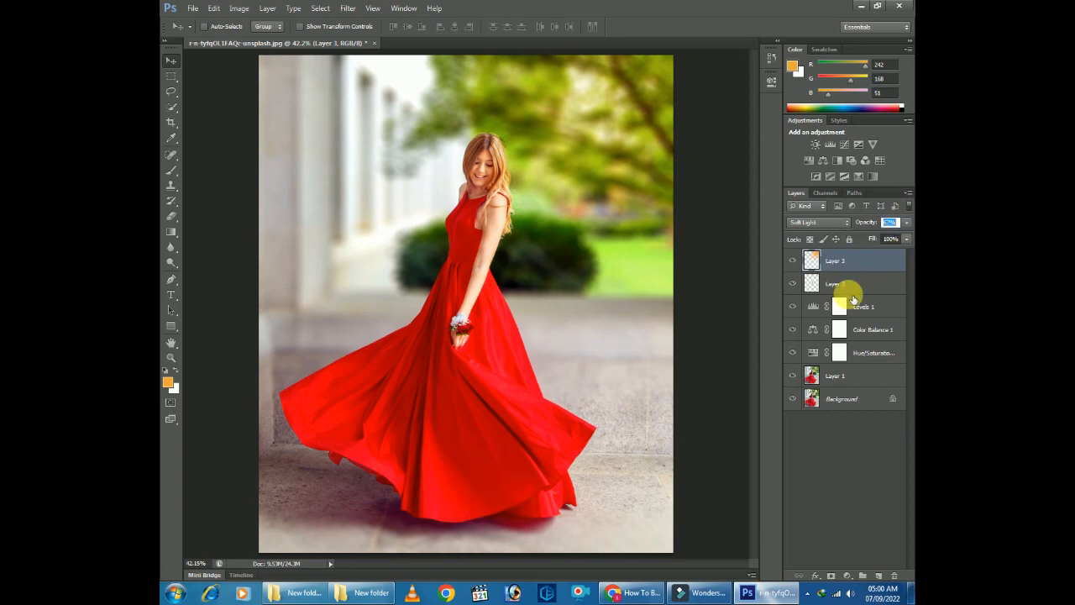
Add a black Solid Color fill layer above Layer 3, covering the whole photo
click(850, 577)
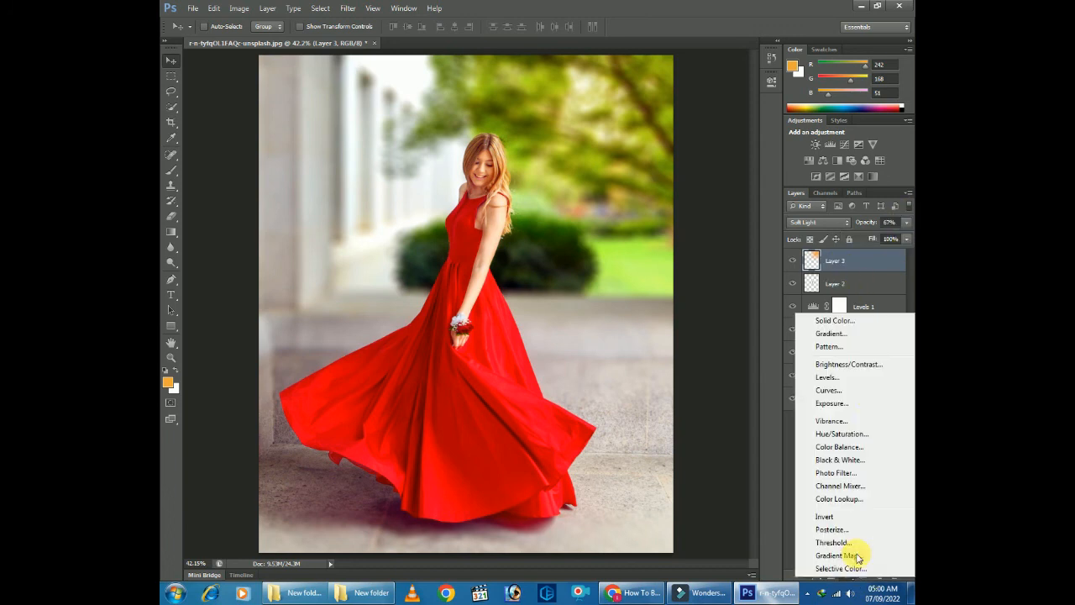
click(833, 320)
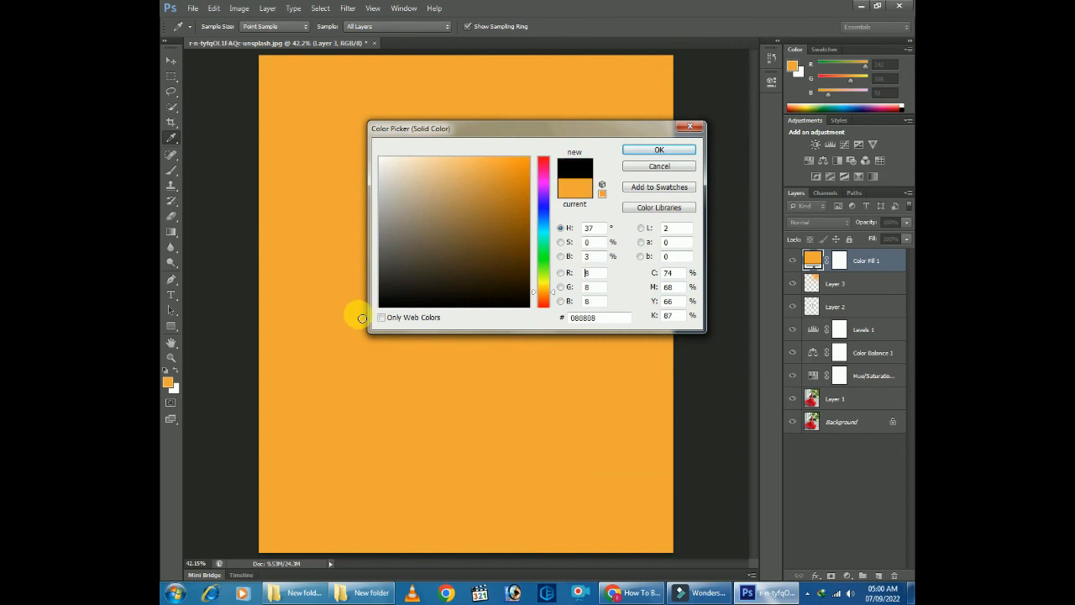
click(382, 309)
click(660, 149)
Reveal the woman by painting one black dab at the photo's centre on the fill layer's mask with a 2000-pixel soft brush
click(175, 370)
click(172, 171)
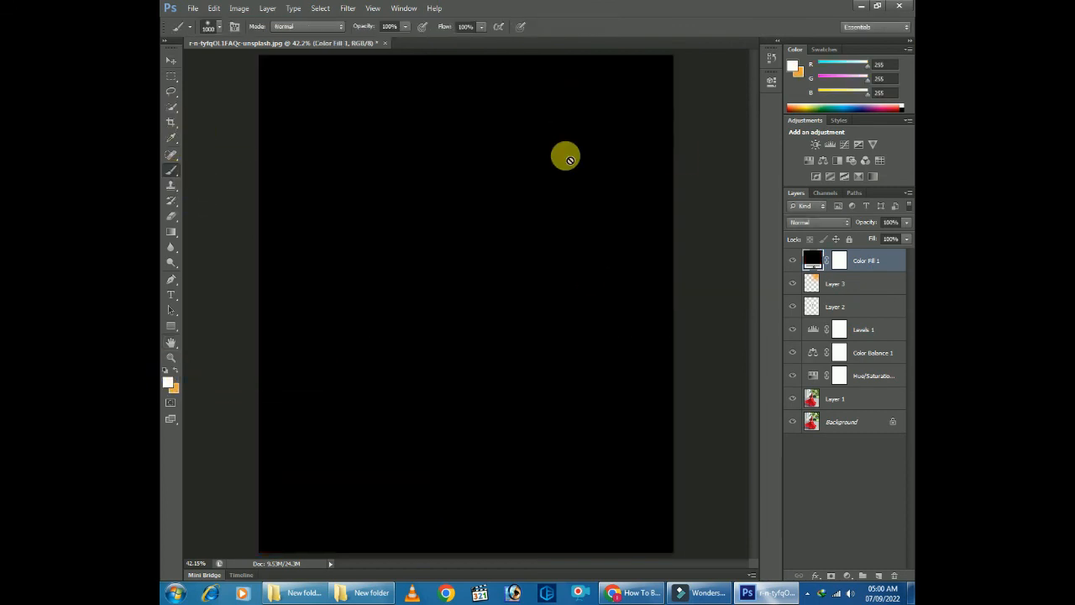
click(839, 259)
key(bracketright)
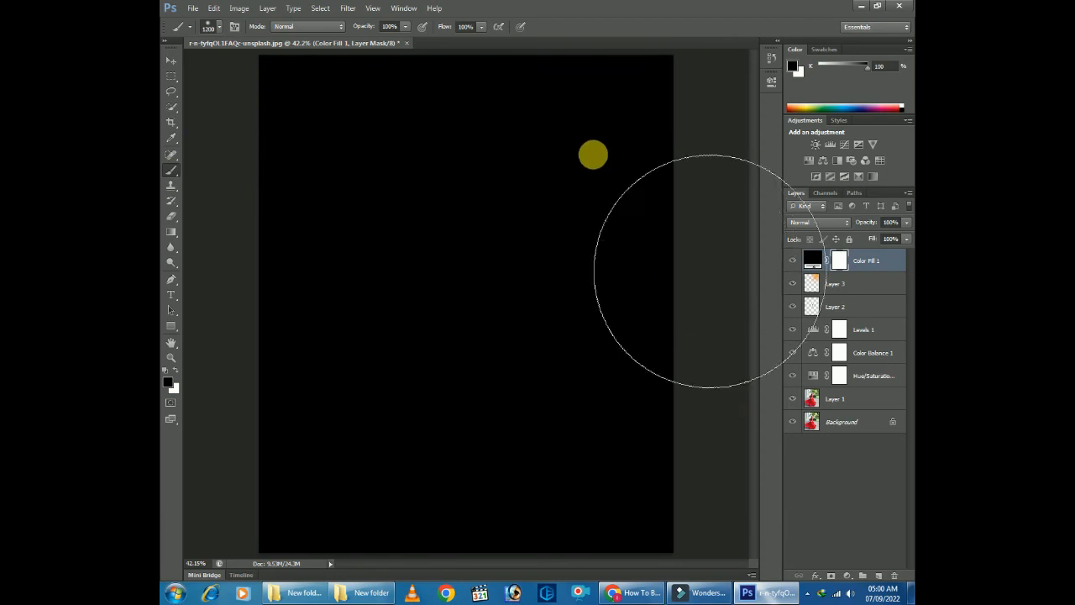
key(bracketright)
key(bracketright)
key(bracketright)
key(bracketright)
key(bracketright)
key(bracketright)
key(bracketright)
key(bracketright)
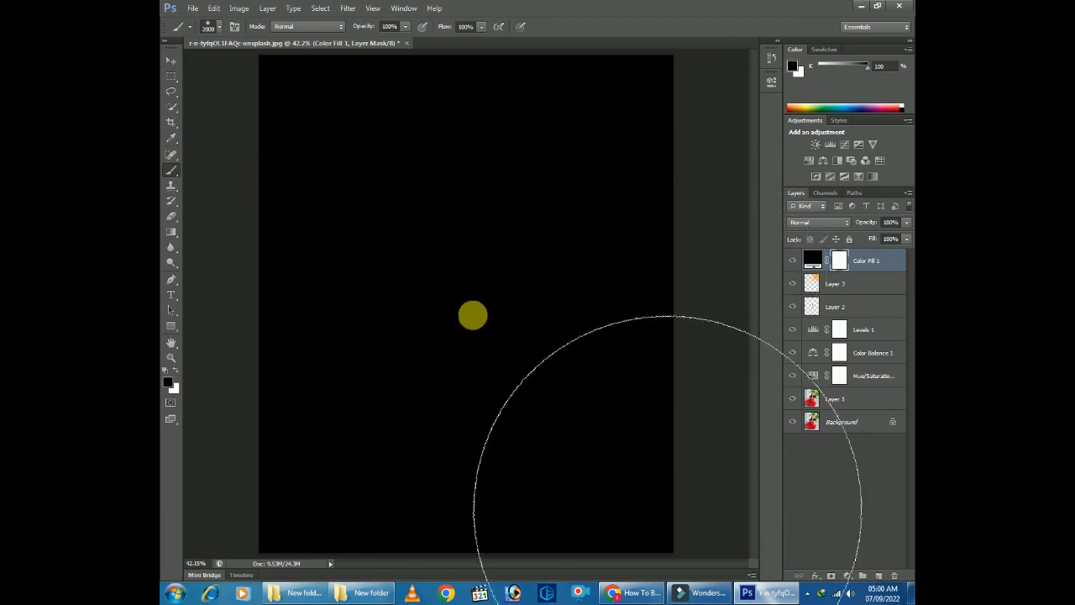
click(473, 315)
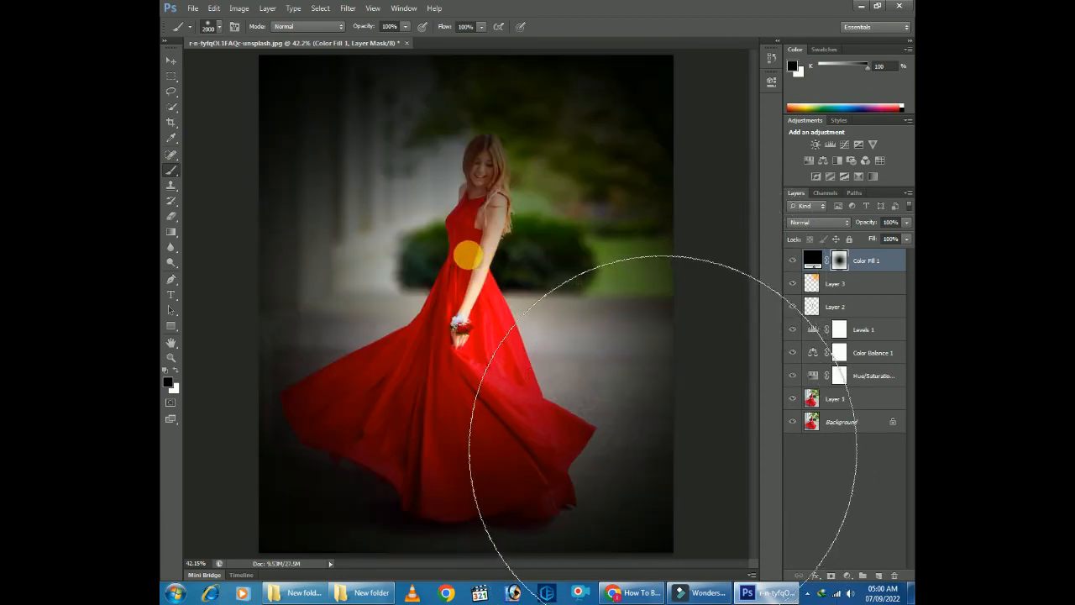
Add more black dabs on the mask over her waist, lower dress and the centre, keeping dark vignette edges
click(468, 254)
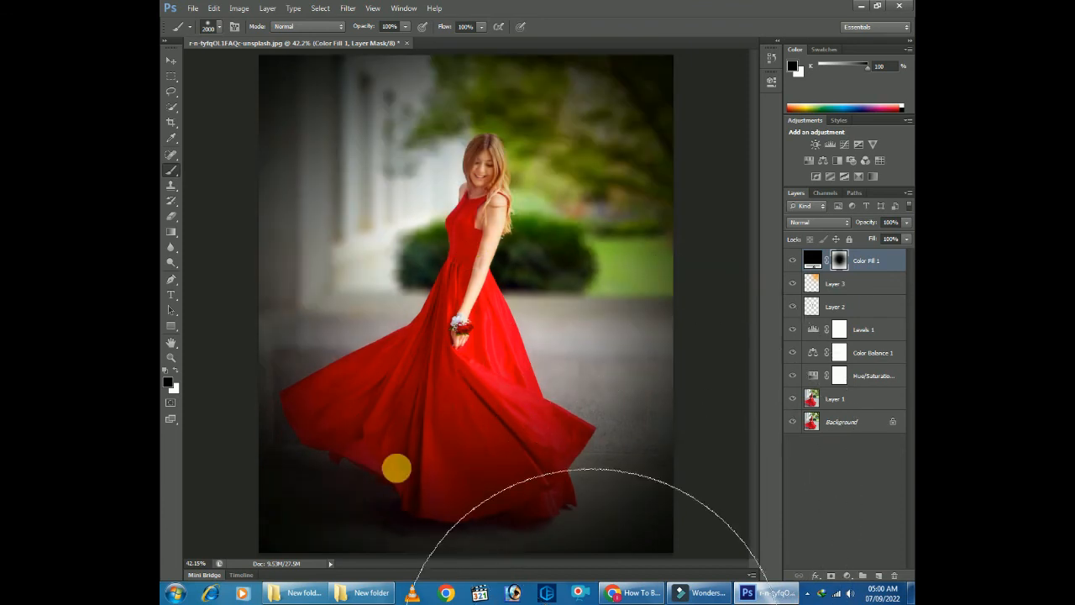
click(464, 399)
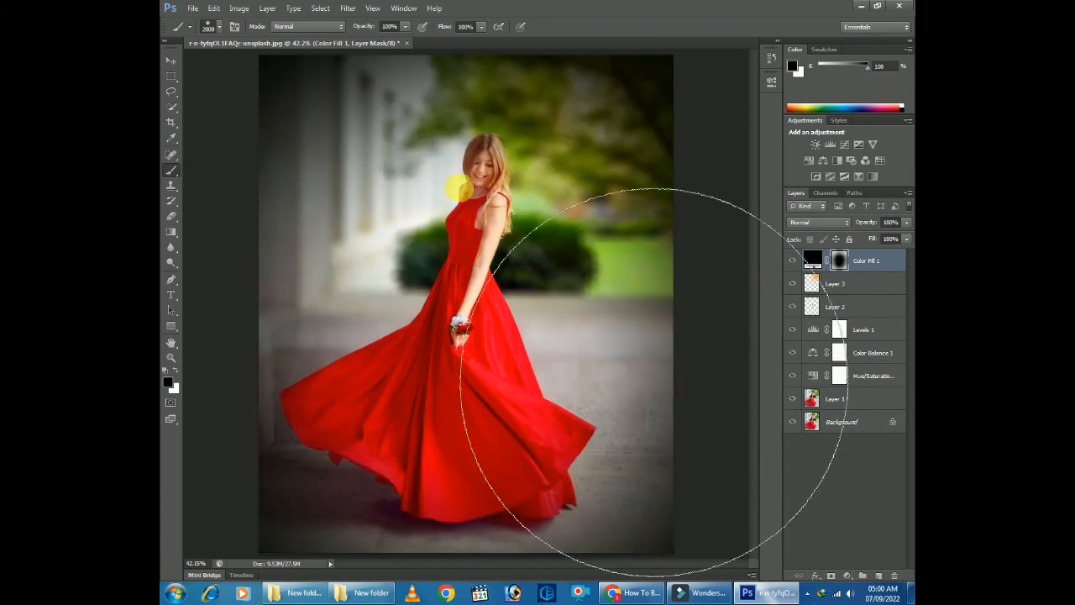
click(170, 61)
click(171, 170)
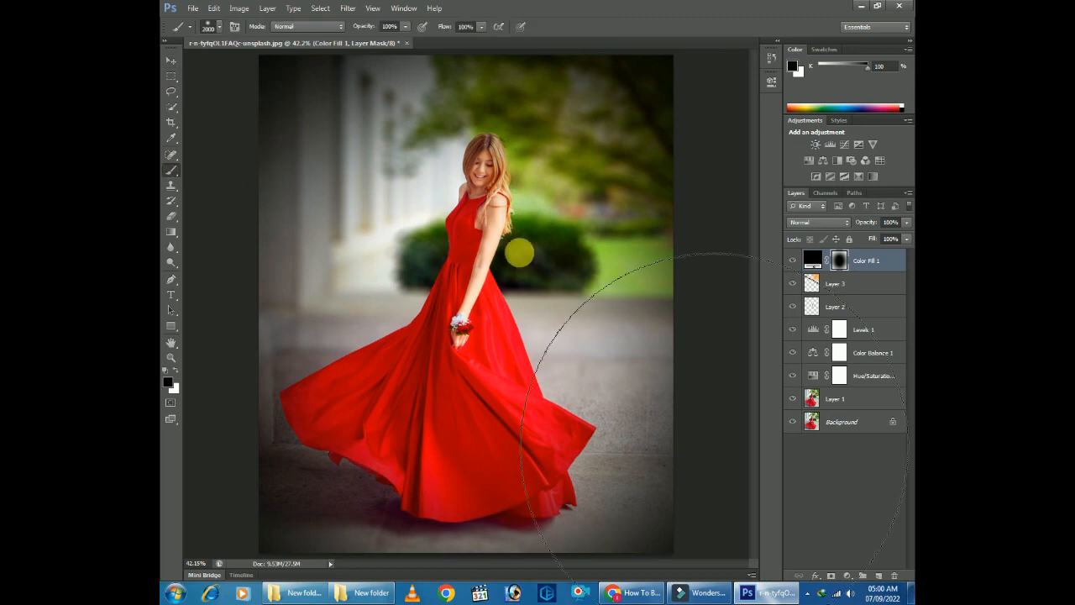
click(469, 316)
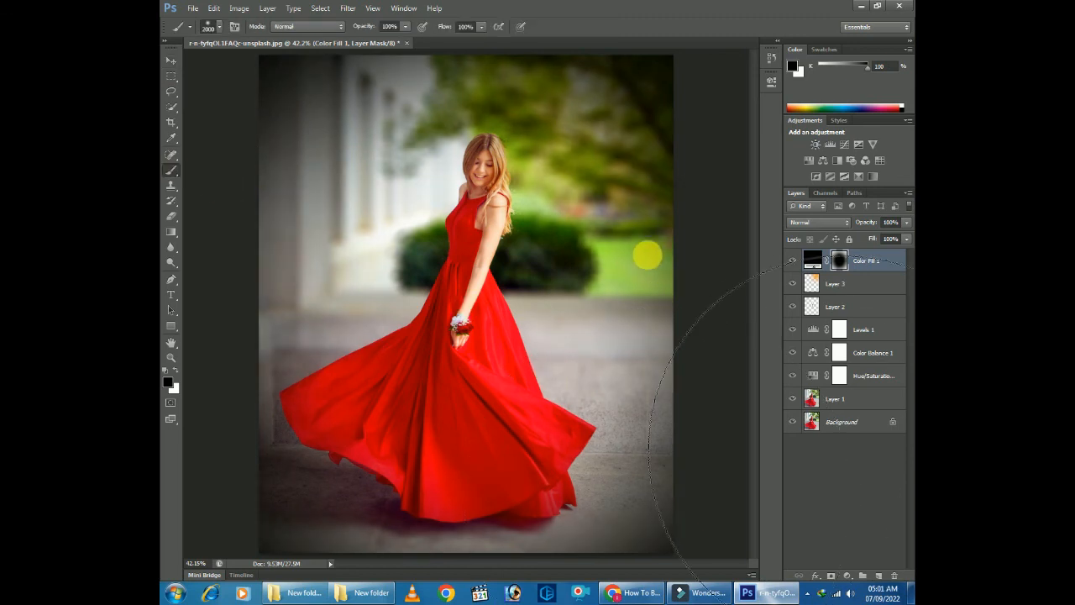
key(v)
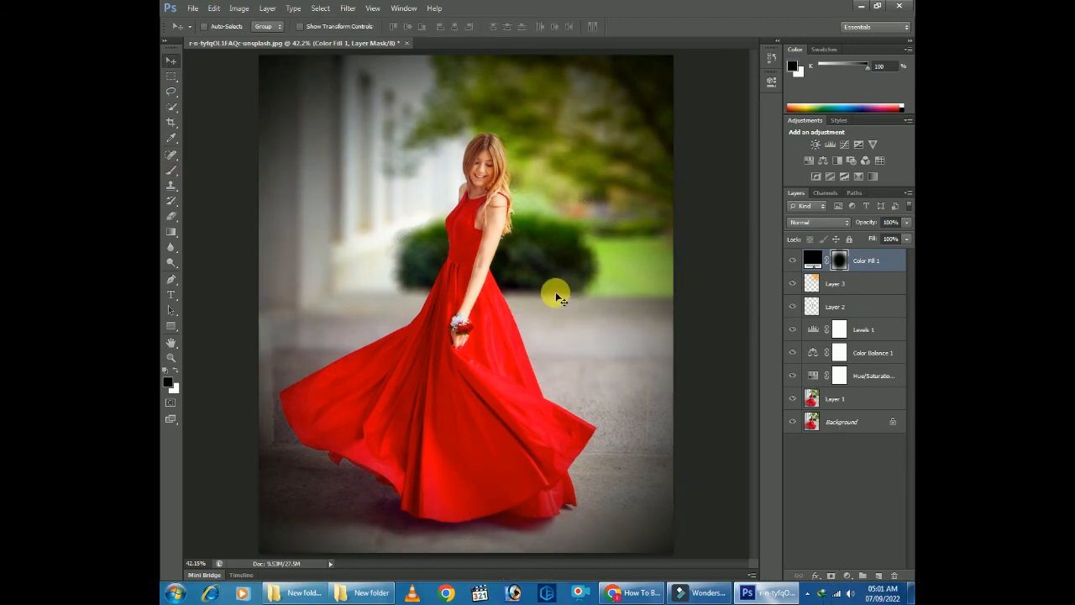
Group all layers from the black color fill down to Layer 1, leaving the Background layer outside the group
ctrl+click(842, 284)
ctrl+click(851, 307)
ctrl+click(858, 330)
ctrl+click(859, 355)
ctrl+click(861, 377)
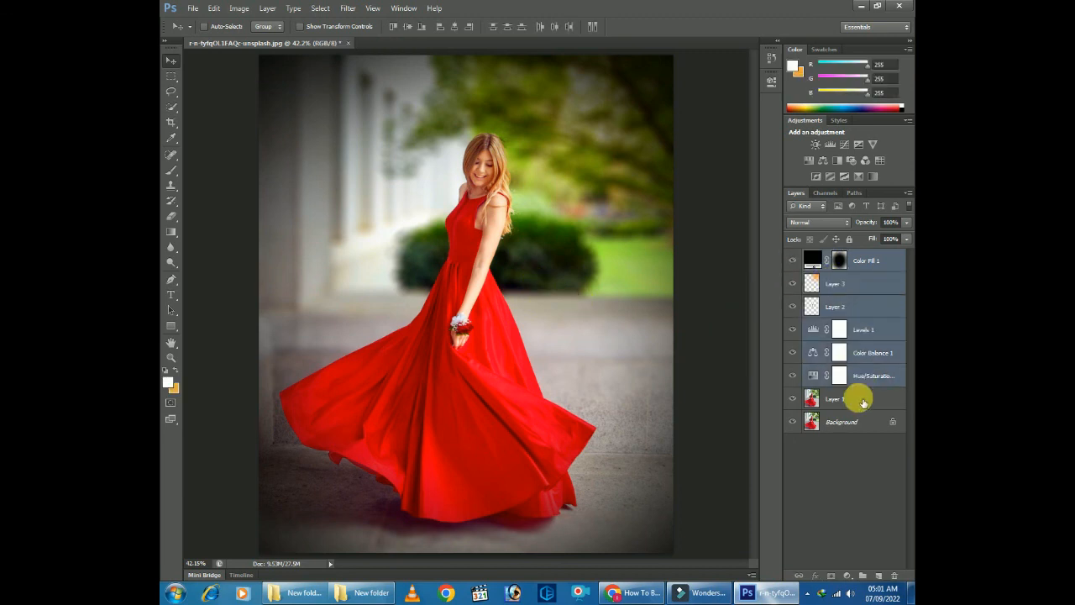
ctrl+click(862, 402)
key(ctrl+g)
Compare the photo before and after by toggling the group's visibility, and inspect the woman's face and upper body at 100%
click(793, 257)
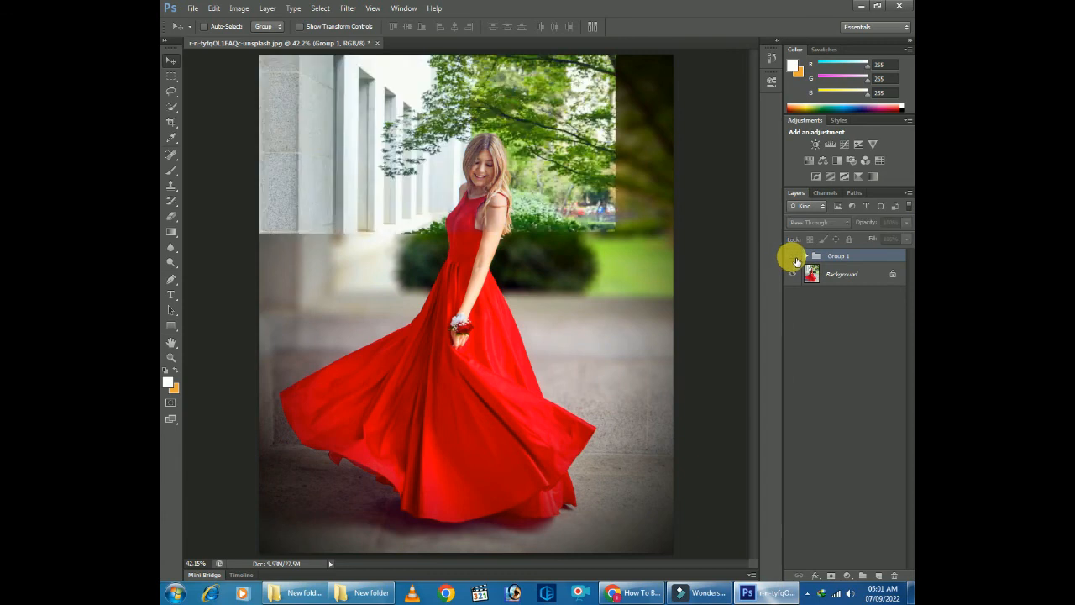
click(794, 259)
key(ctrl+plus)
key(ctrl+plus)
key(ctrl+plus)
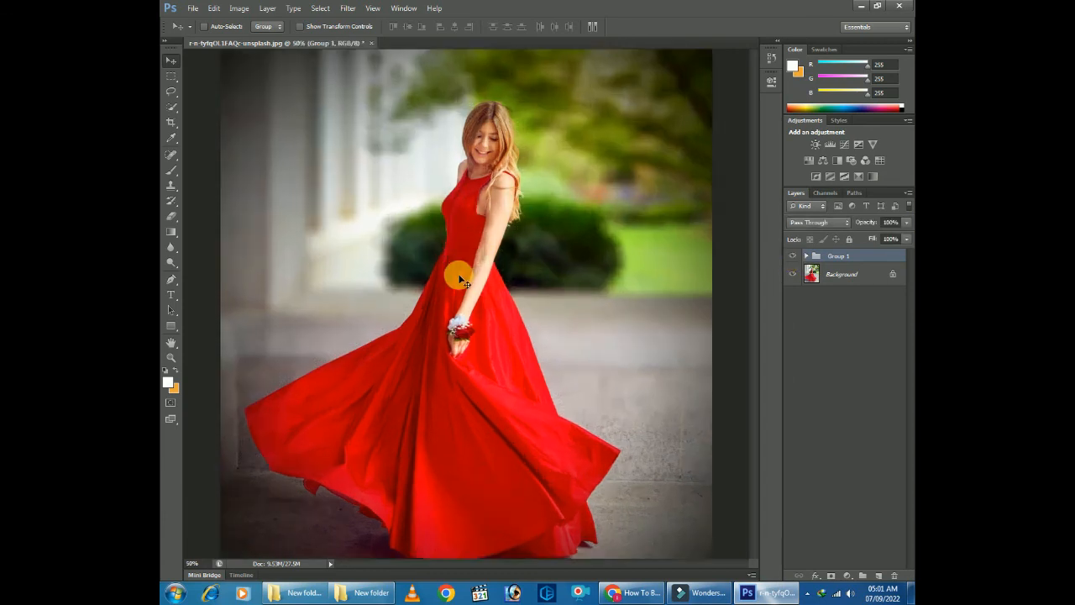
drag(505, 178, 482, 387)
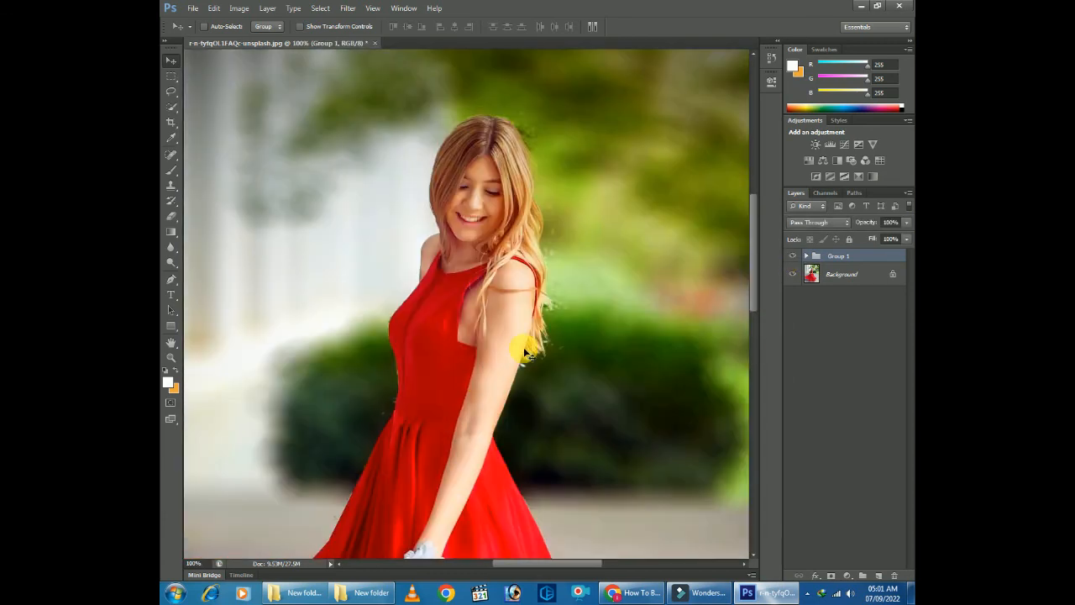
key(ctrl+0)
click(792, 255)
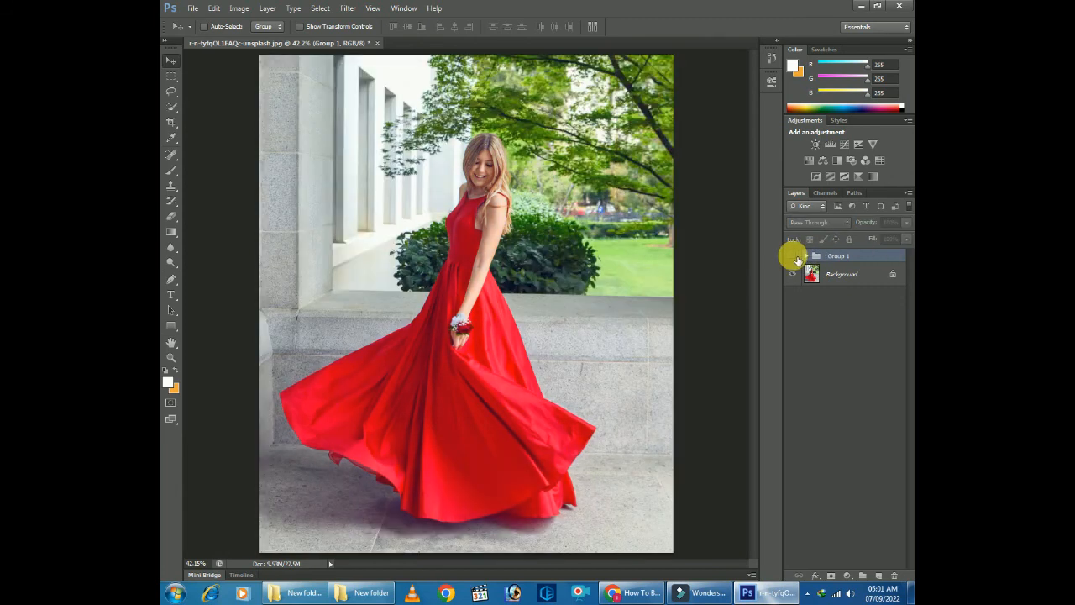
click(792, 256)
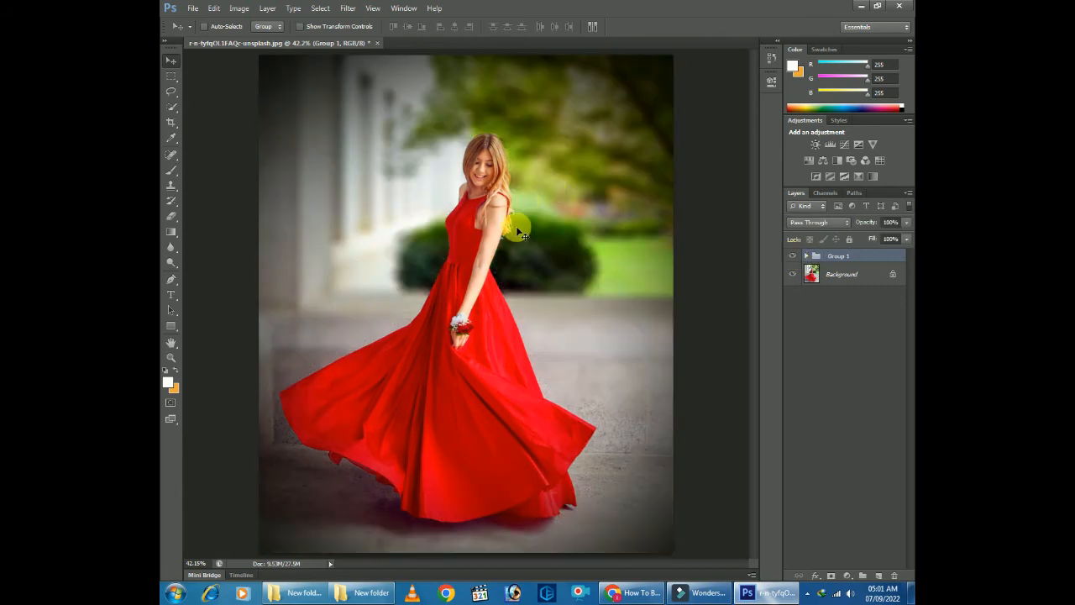
Save the edited photo to the Desktop as a JPEG copy named fghjgh
key(ctrl+shift+s)
text(fghjgh)
click(703, 397)
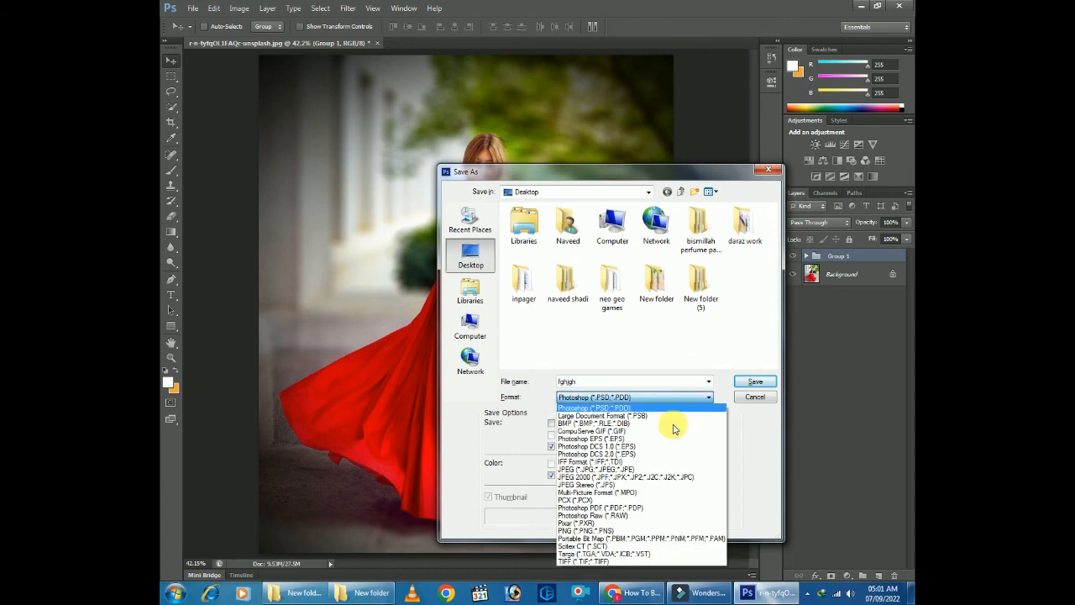
click(651, 476)
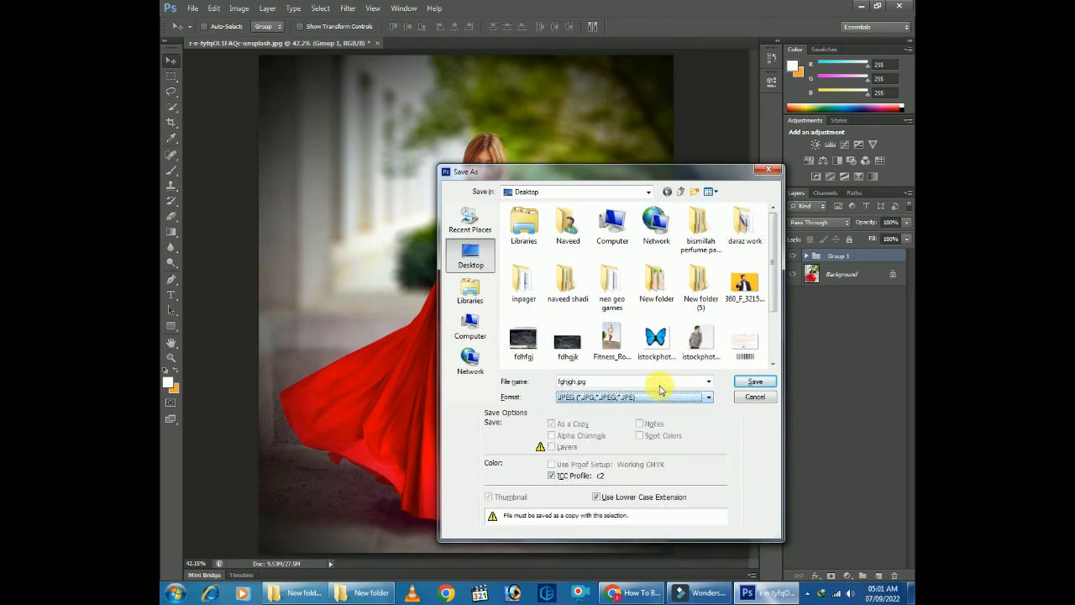
click(755, 382)
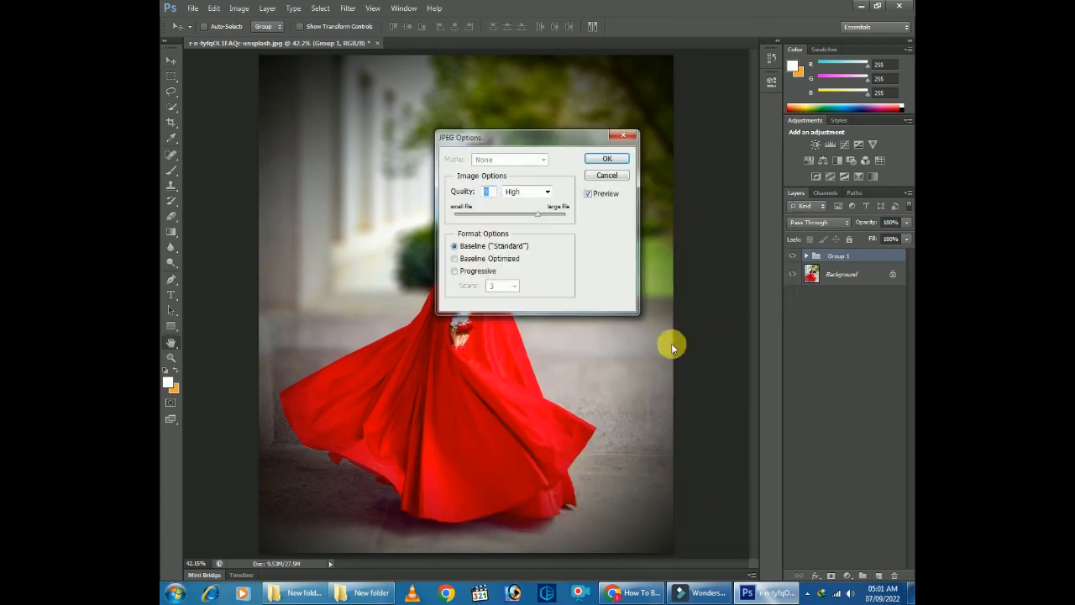